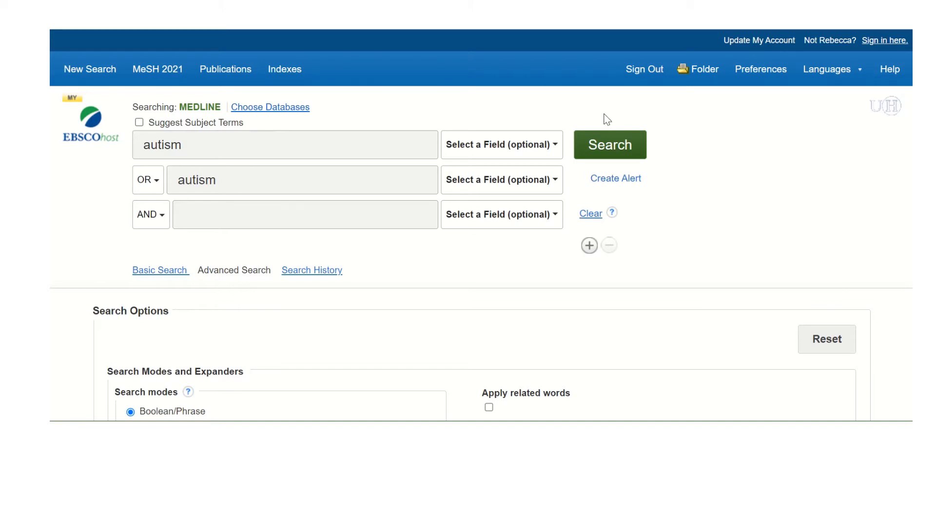
Restrict the first autism search term to the TI Title field.
left_click(492, 152)
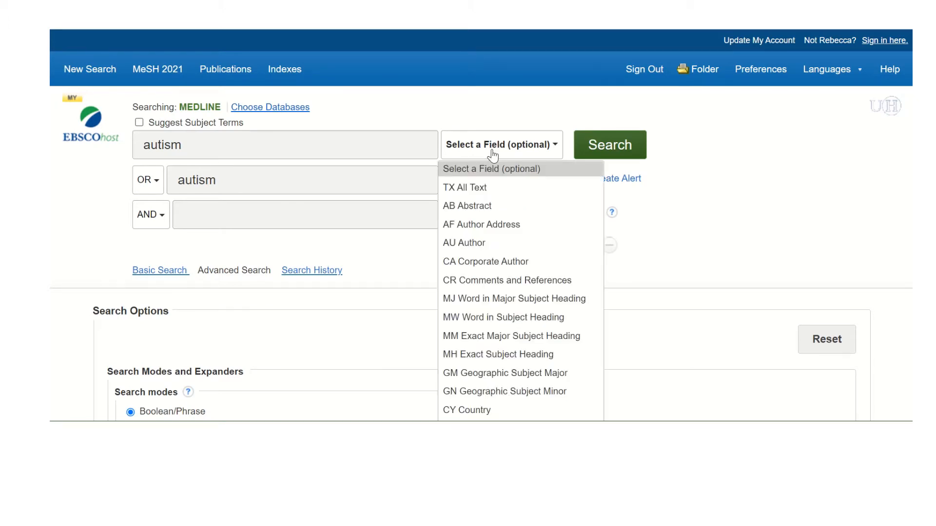
scroll(494, 234, "down", 3)
scroll(507, 282, "down", 7)
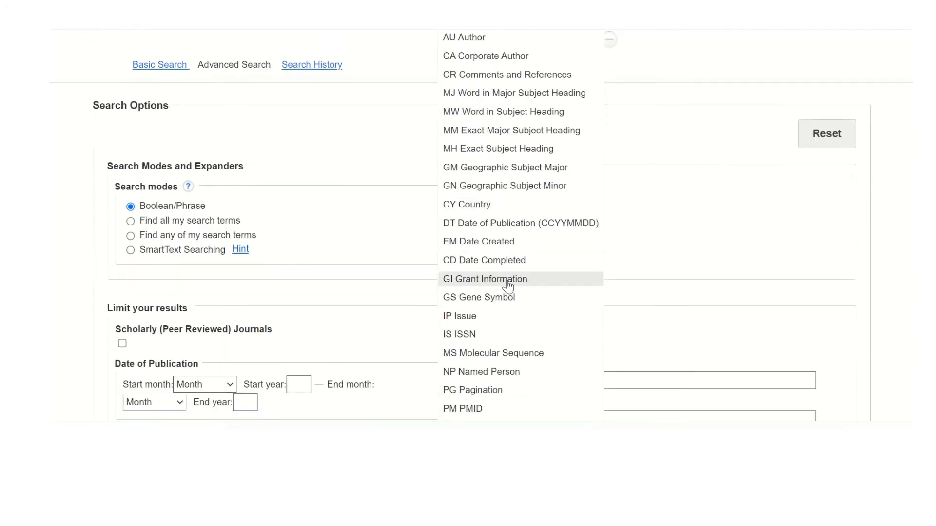
left_click(473, 322)
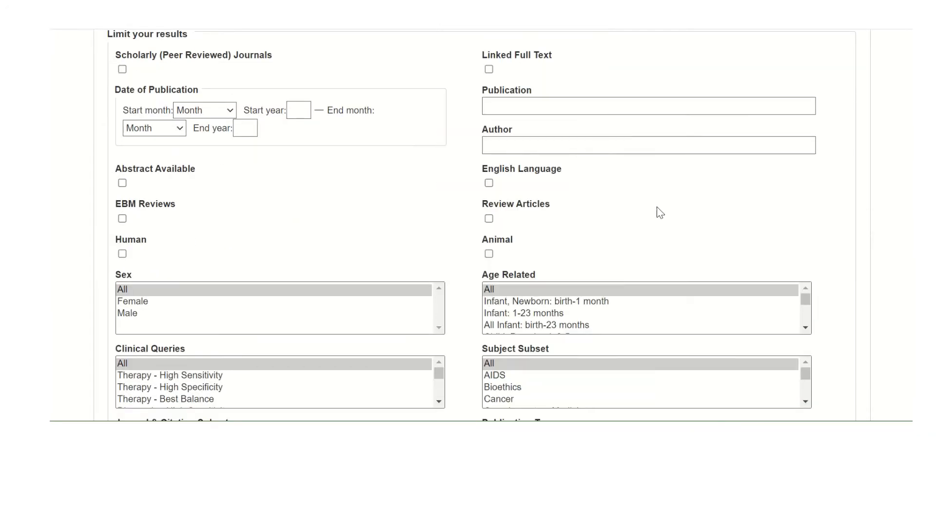
Restrict the second autism search term to the AB Abstract field and run the search.
scroll(550, 147, "up", 10)
left_click(530, 188)
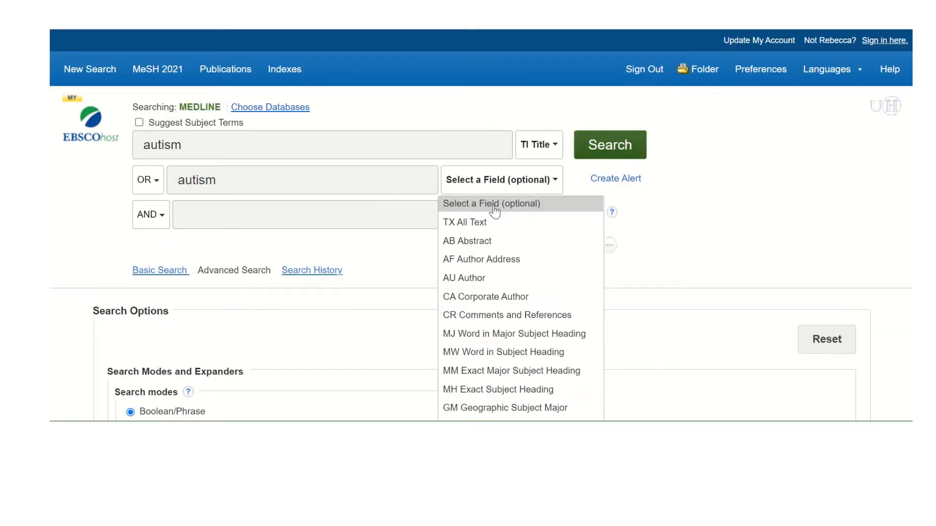
left_click(484, 244)
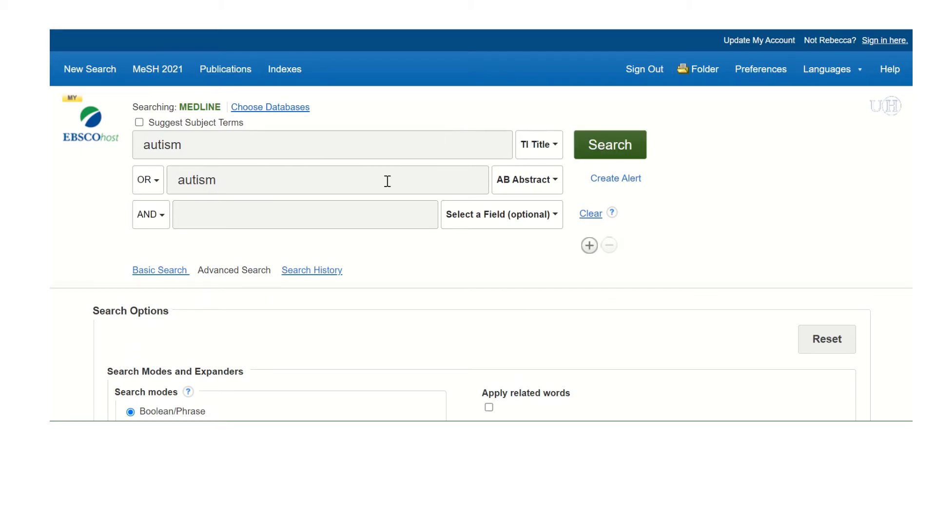
left_click(613, 151)
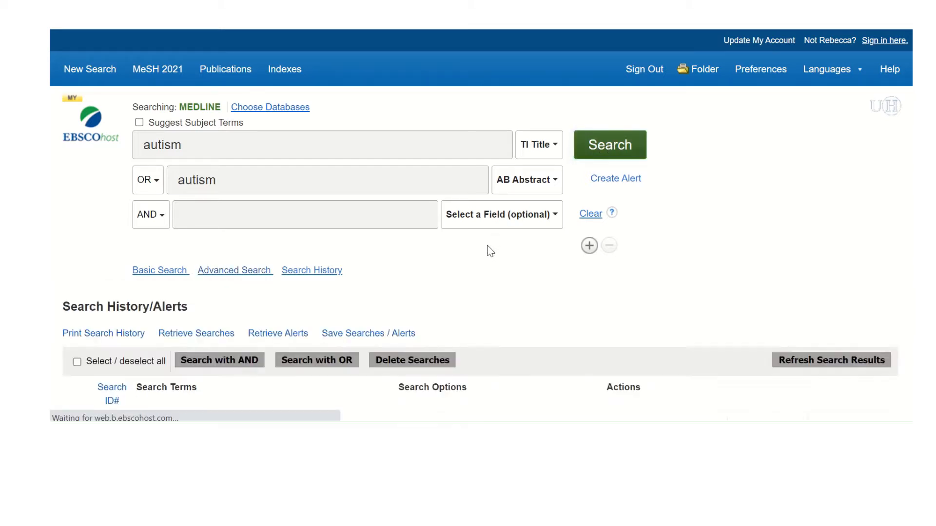
scroll(489, 250, "down", 4)
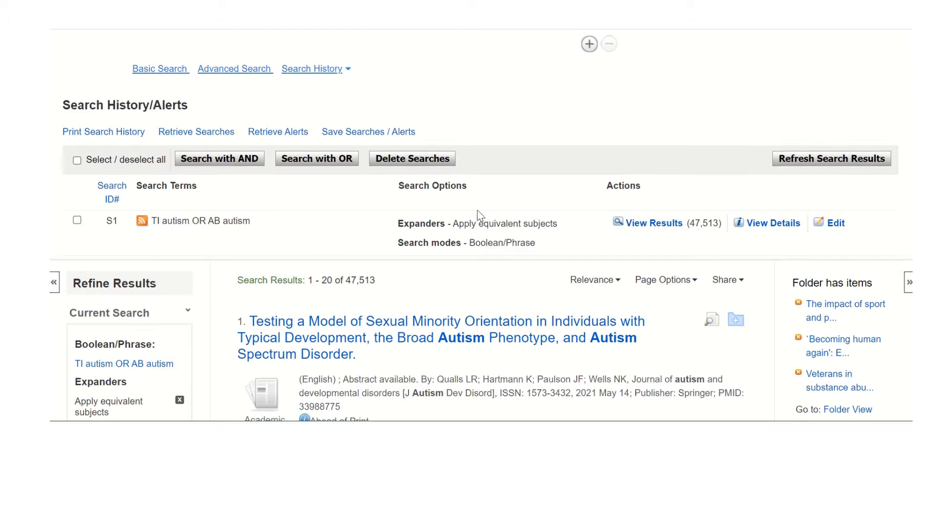
scroll(475, 212, "up", 2)
scroll(475, 204, "up", 3)
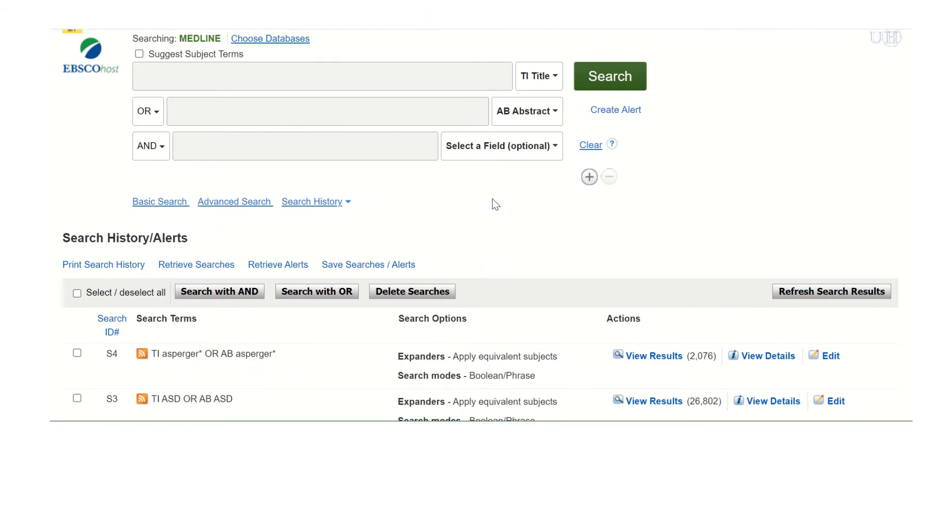
Combine the autism, autistic, ASD and asperger* searches (S1 to S4) from the search history with OR.
scroll(491, 202, "down", 1)
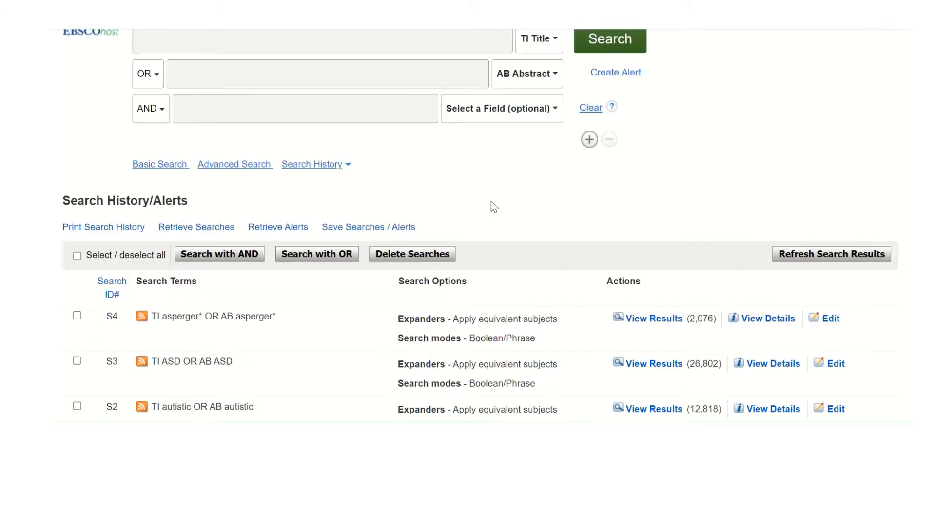
scroll(491, 205, "down", 2)
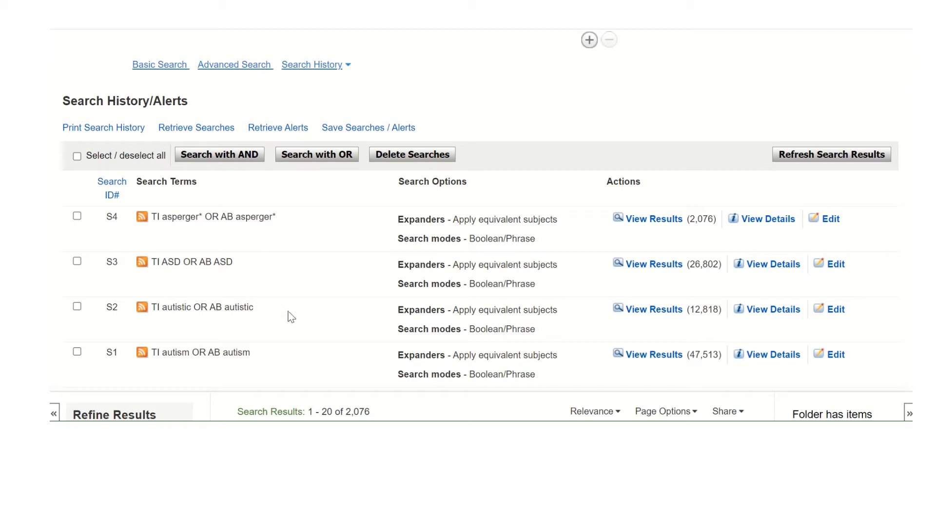
left_click(78, 354)
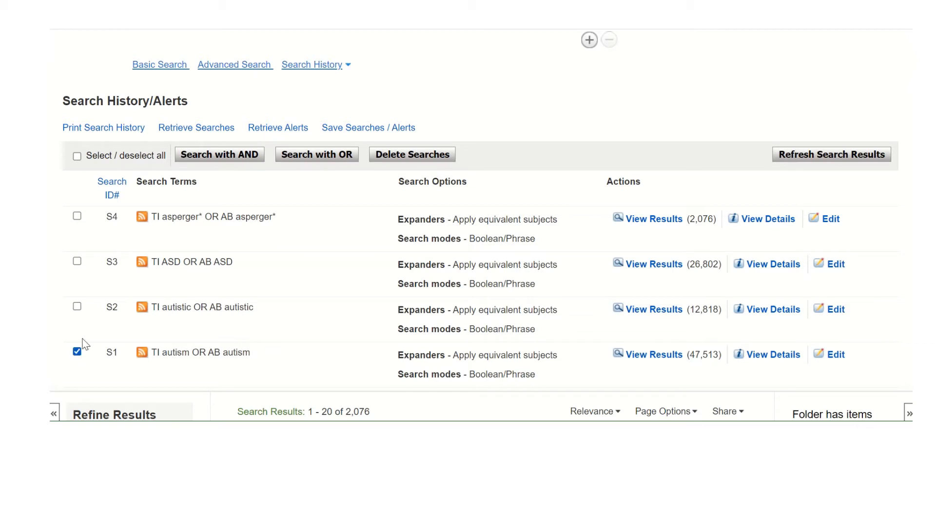
left_click(78, 307)
left_click(77, 262)
left_click(77, 217)
left_click(329, 155)
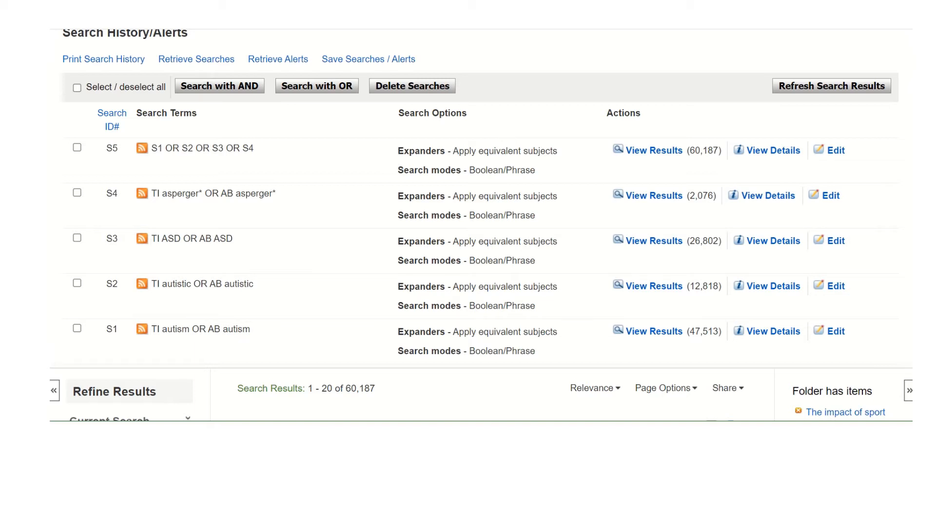
Search for experience* in TI Title or AB Abstract.
scroll(309, 152, "up", 6)
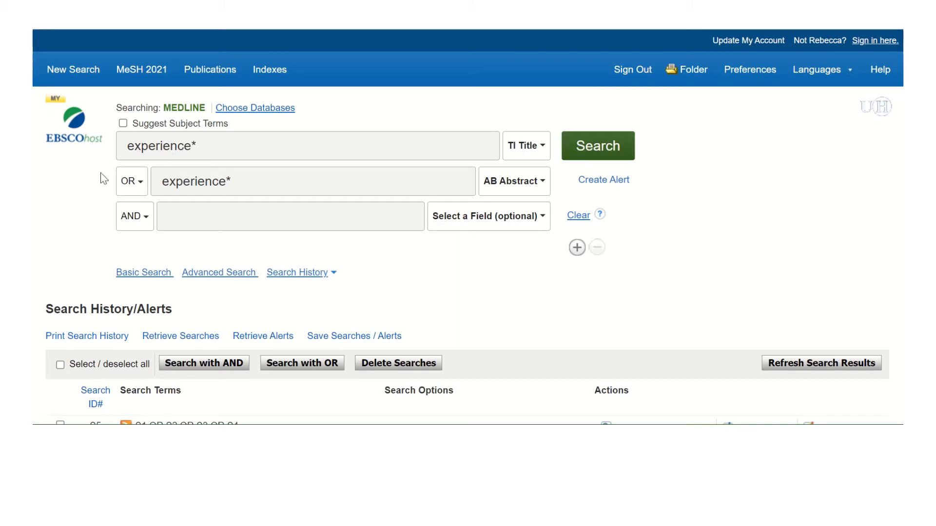
left_click(588, 154)
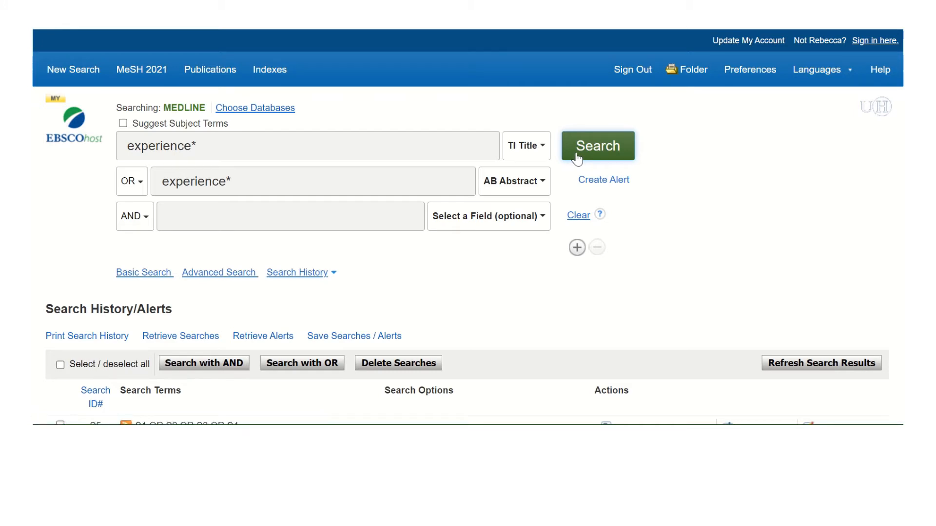
scroll(677, 210, "down", 3)
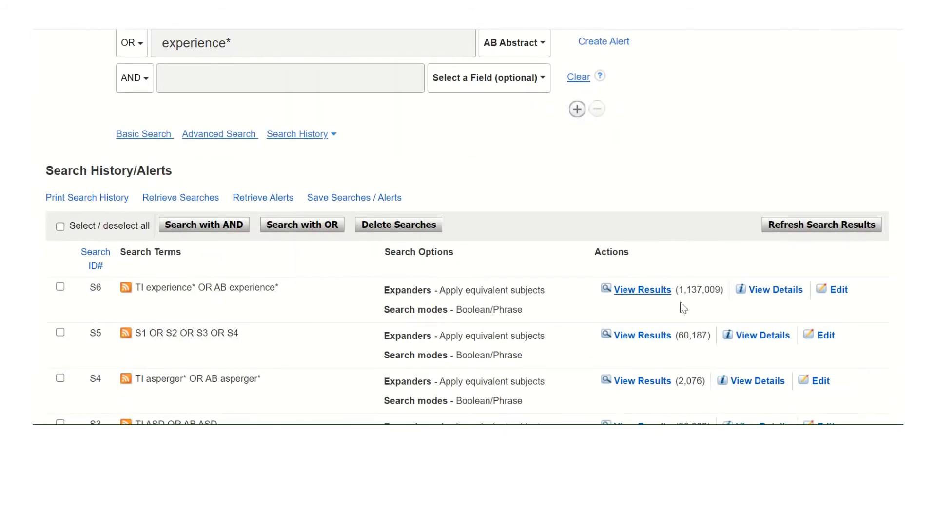
scroll(418, 197, "up", 3)
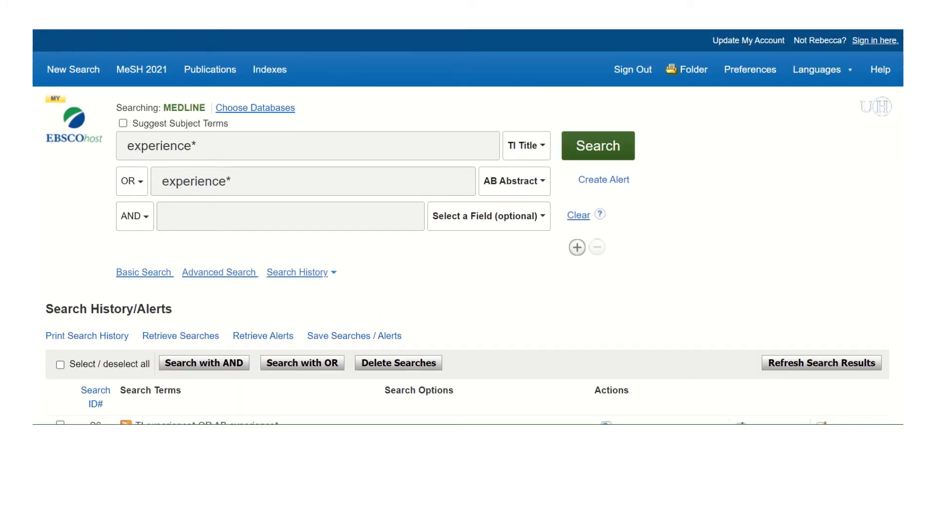
Combine the experience*, satisfaction, view*, attitude* and perce* searches (S6 to S10) with OR.
scroll(327, 100, "down", 5)
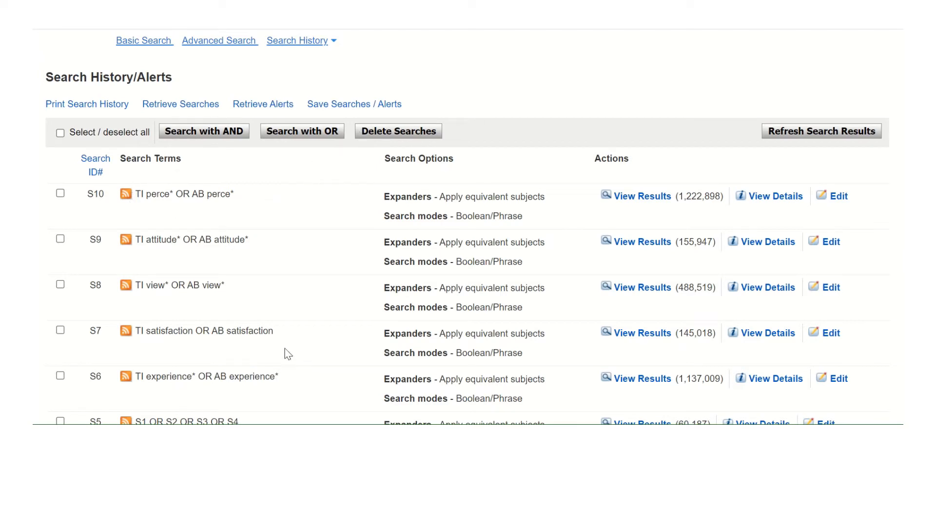
left_click(60, 378)
left_click(60, 331)
left_click(60, 285)
left_click(60, 239)
left_click(60, 194)
left_click(302, 131)
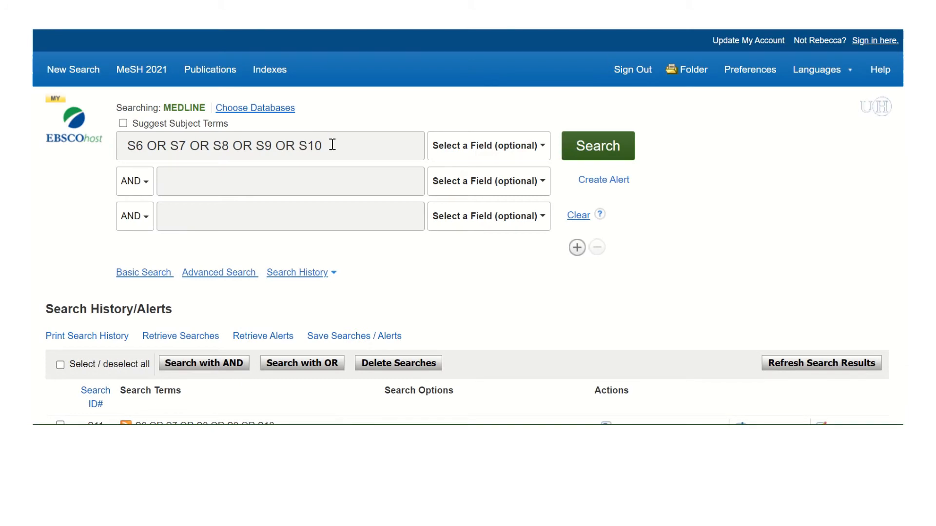
Clear the combined query line and search for "emergency service*" in TI Title or AB Abstract.
left_click_drag(328, 143, 110, 140)
key("BackSpace")
scroll(682, 182, "down", 3)
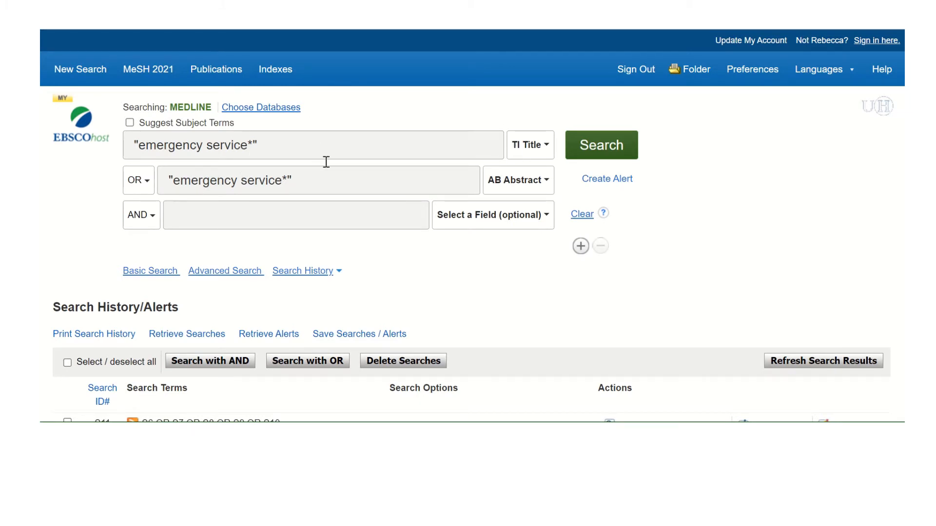
left_click(616, 153)
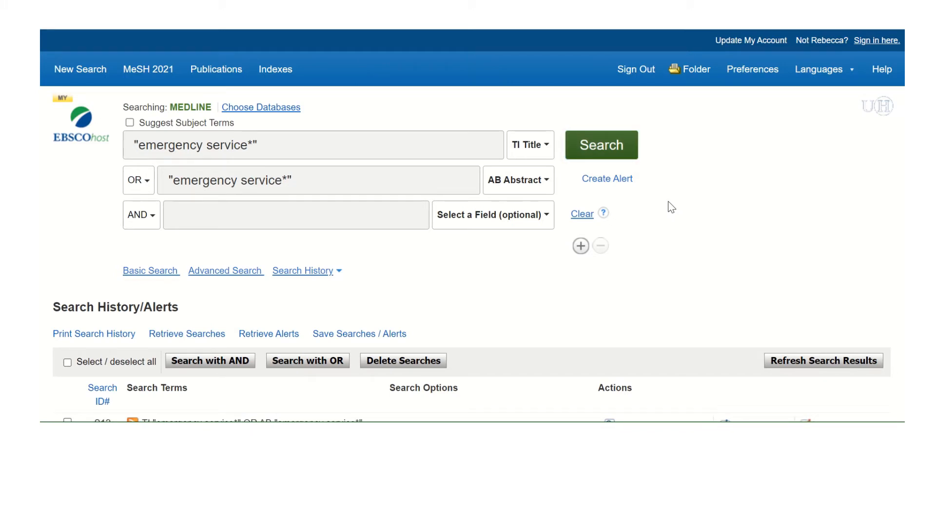
Combine the emergency service*, ambulance, paramedic*, first responder* and emergency responder* searches (S12 to S16) with OR.
scroll(671, 207, "down", 3)
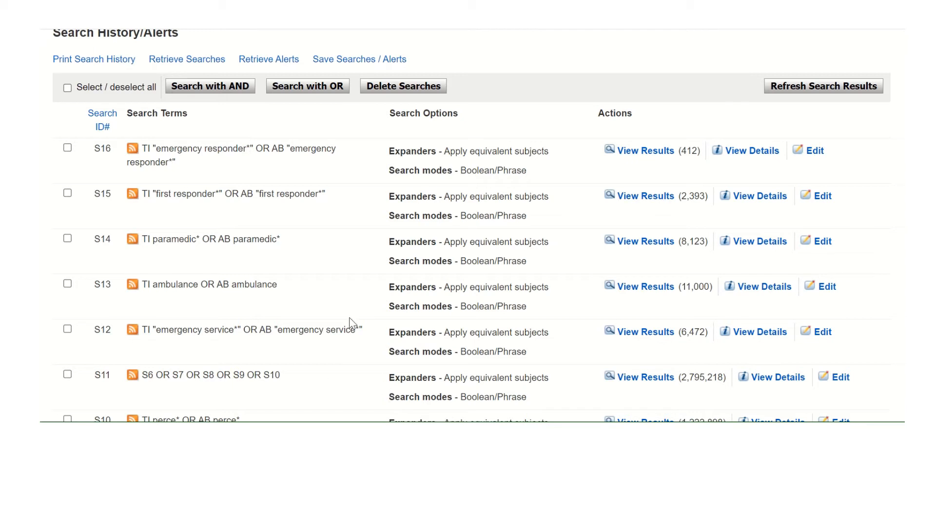
left_click(68, 328)
left_click(68, 239)
left_click(67, 194)
left_click(67, 148)
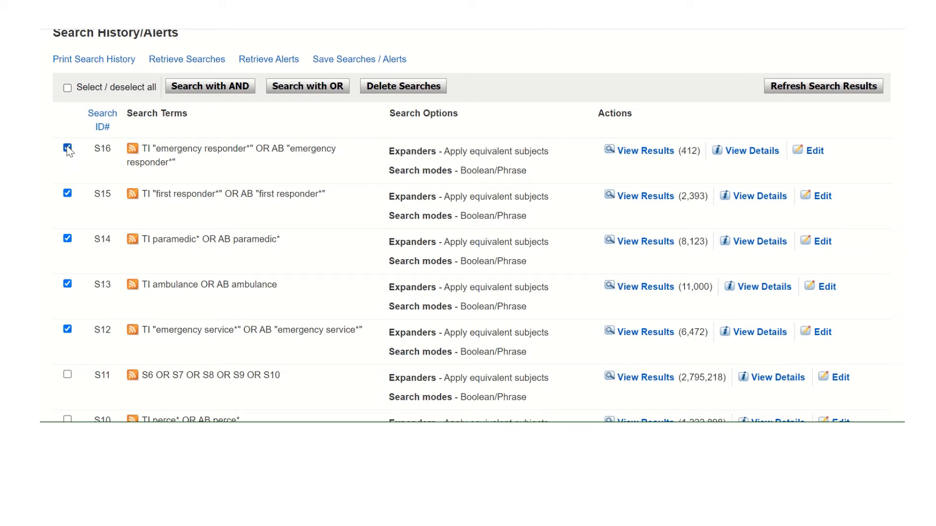
left_click(327, 93)
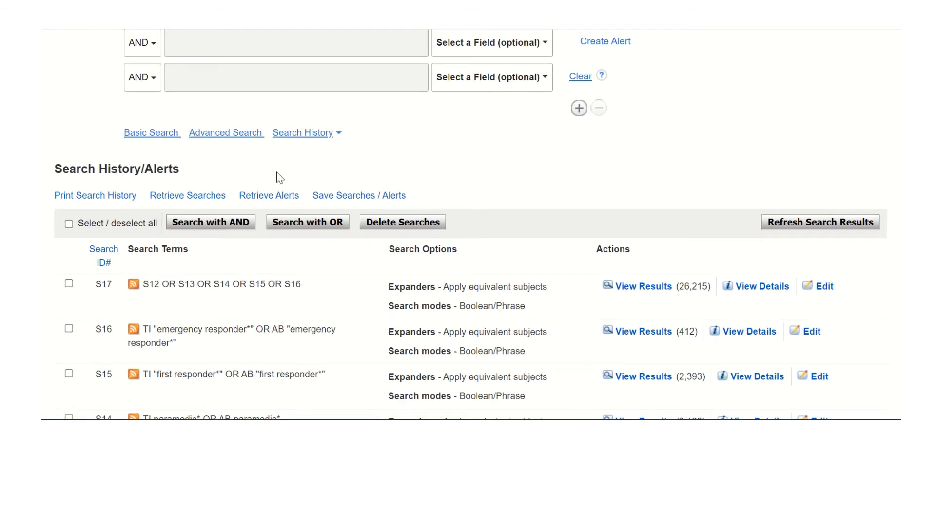
Combine the three OR result sets S5, S11 and S17 from the search history with AND.
scroll(481, 176, "down", 2)
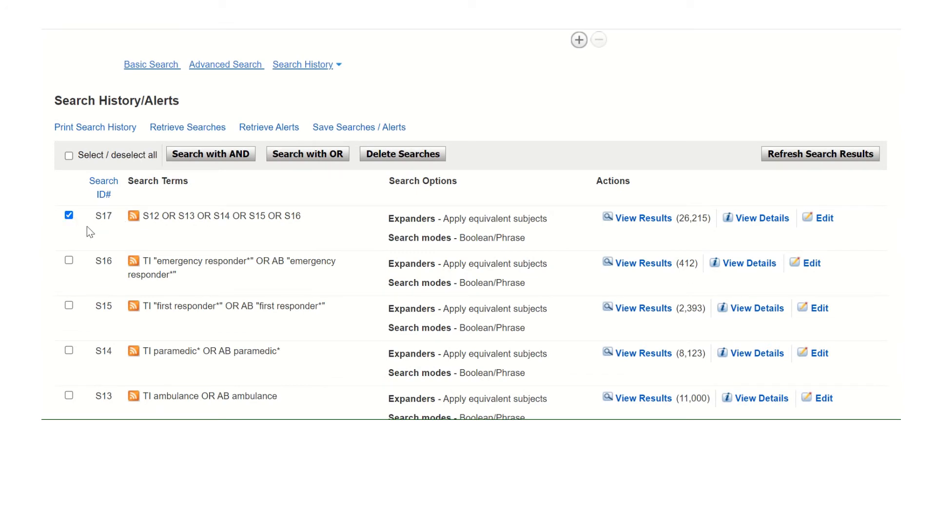
scroll(195, 233, "down", 7)
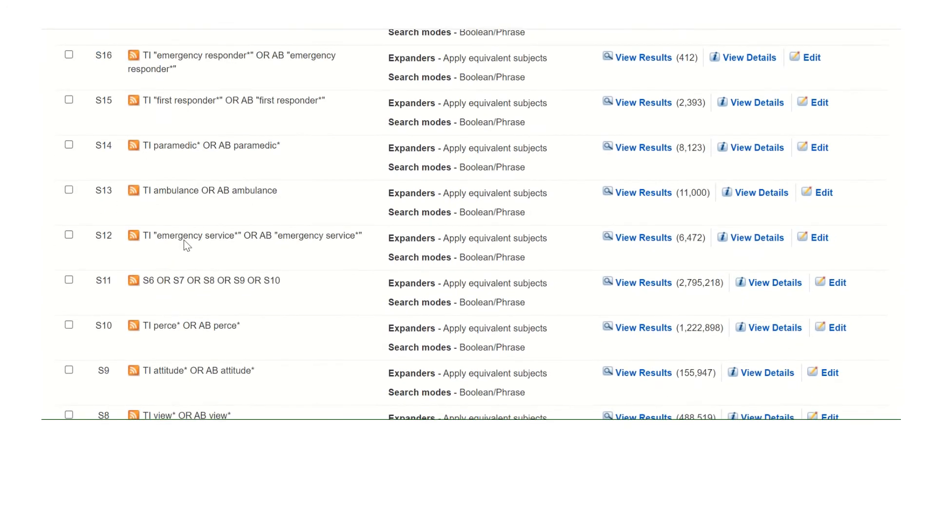
left_click(68, 145)
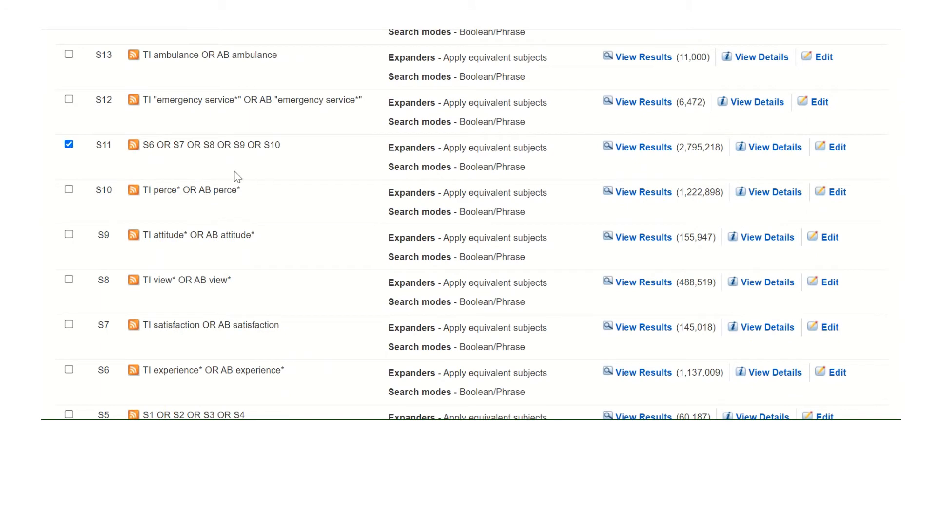
scroll(237, 188, "down", 6)
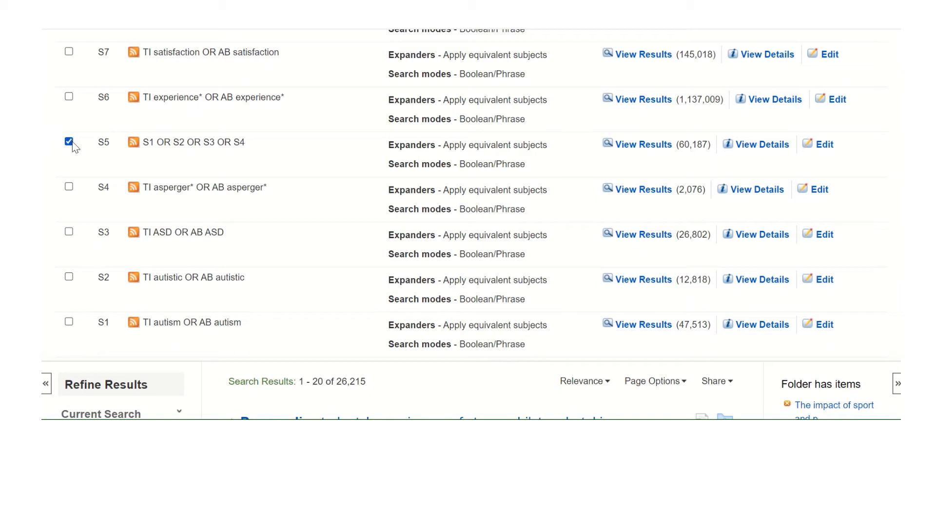
scroll(318, 194, "up", 16)
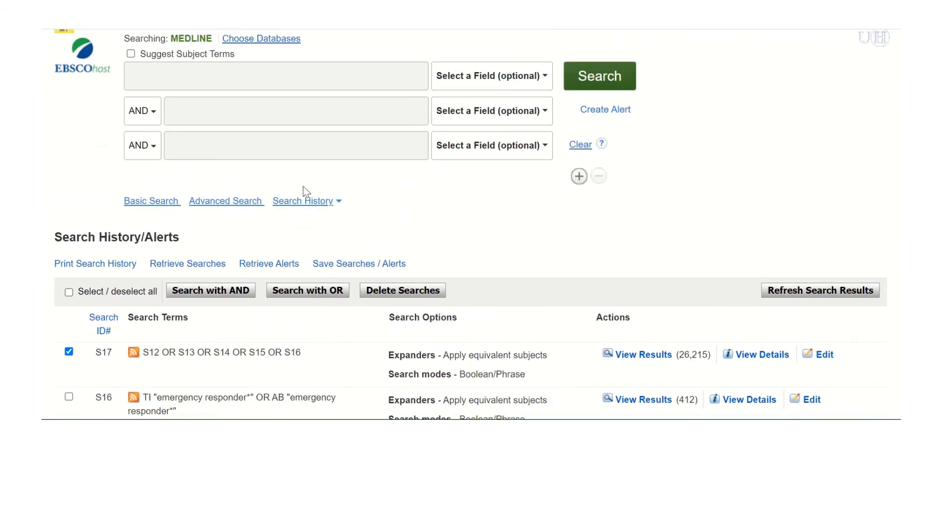
left_click(215, 295)
Edit the S5 AND S11 AND S17 search, limiting publication years to 2010 through 2021 and results to English Language.
scroll(653, 263, "down", 3)
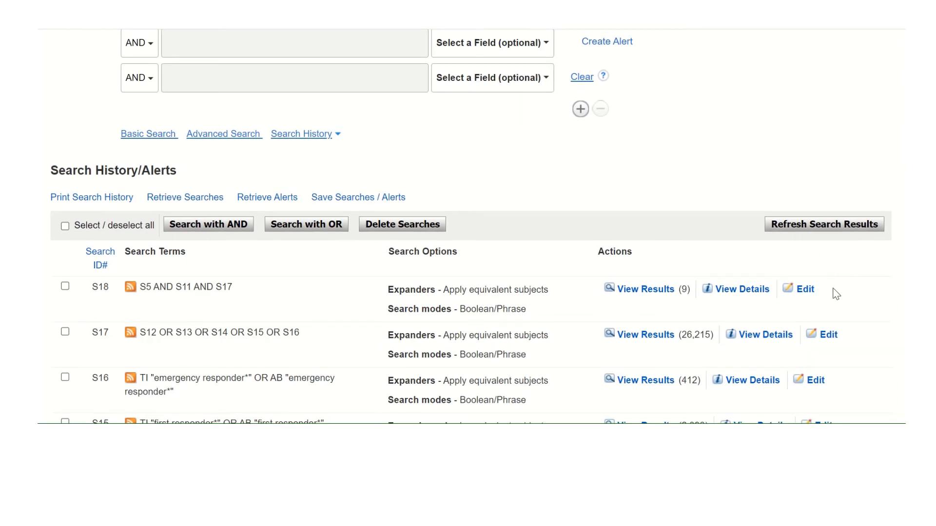
left_click(805, 289)
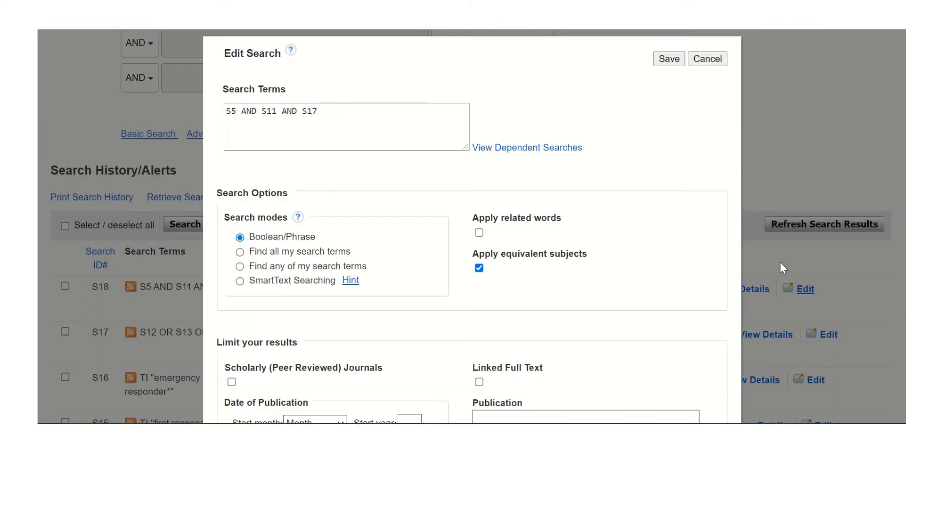
scroll(488, 223, "down", 4)
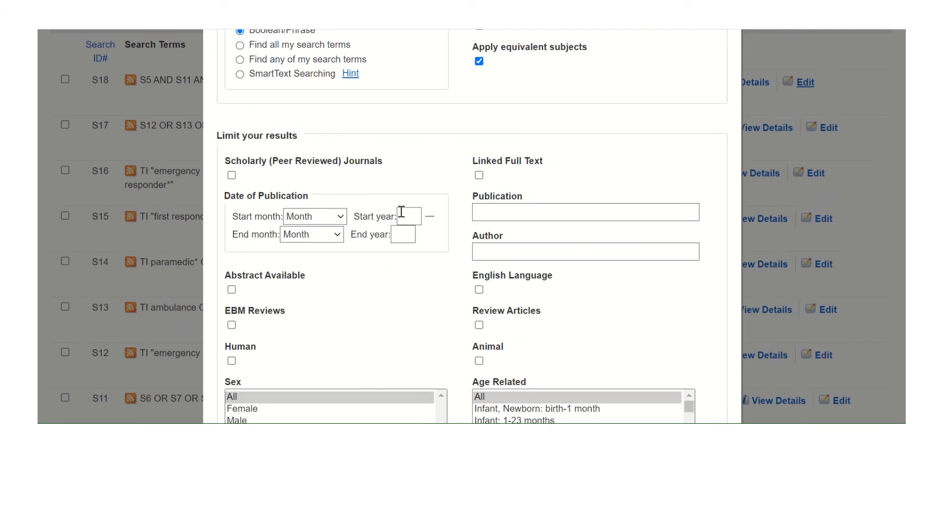
left_click(401, 212)
left_click(419, 244)
left_click(409, 237)
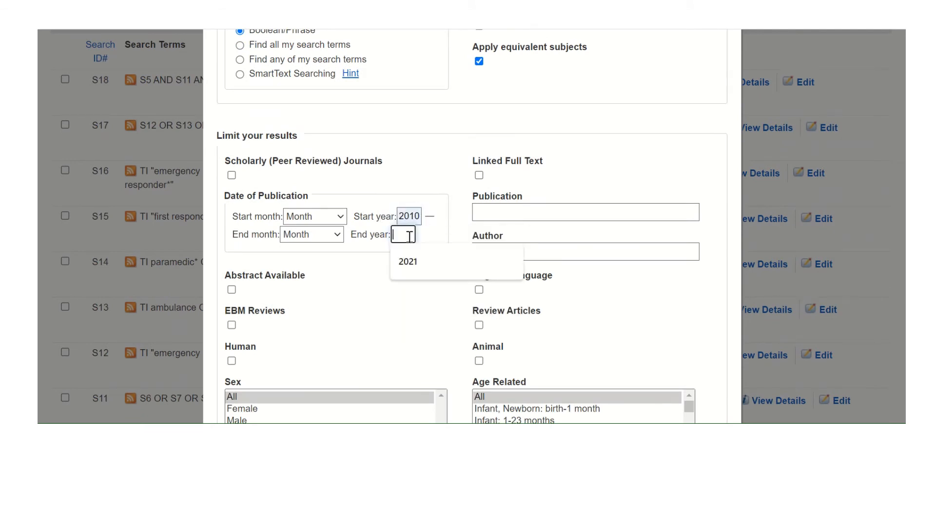
left_click(419, 264)
scroll(651, 289, "down", 2)
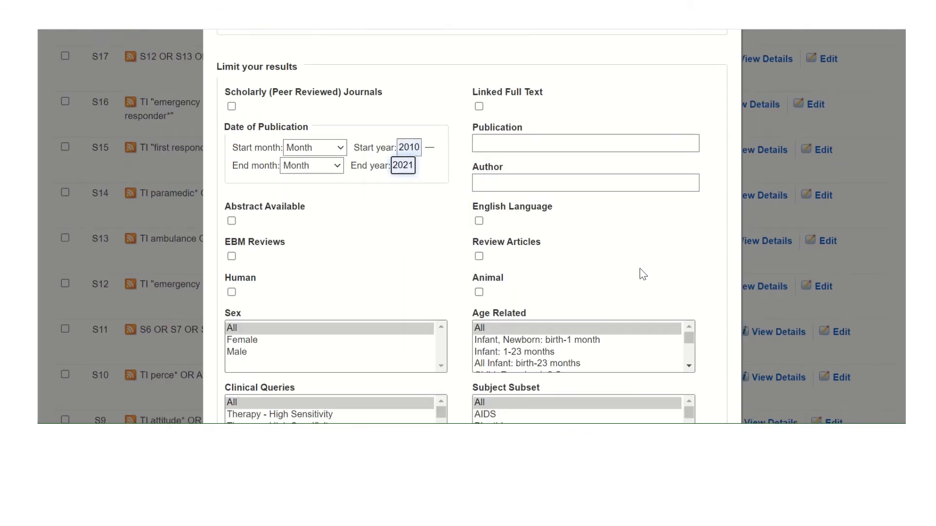
left_click(479, 221)
Limit the S5 AND S11 AND S17 search to the age group All Adult: 19+ years and save the edited search.
scroll(632, 249, "down", 1)
scroll(631, 249, "down", 1)
left_click(689, 297)
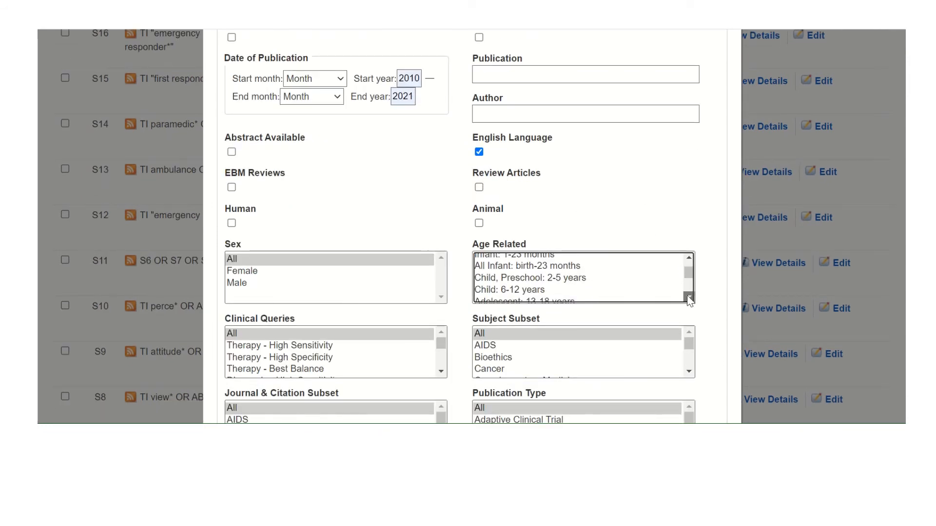
left_click(688, 298)
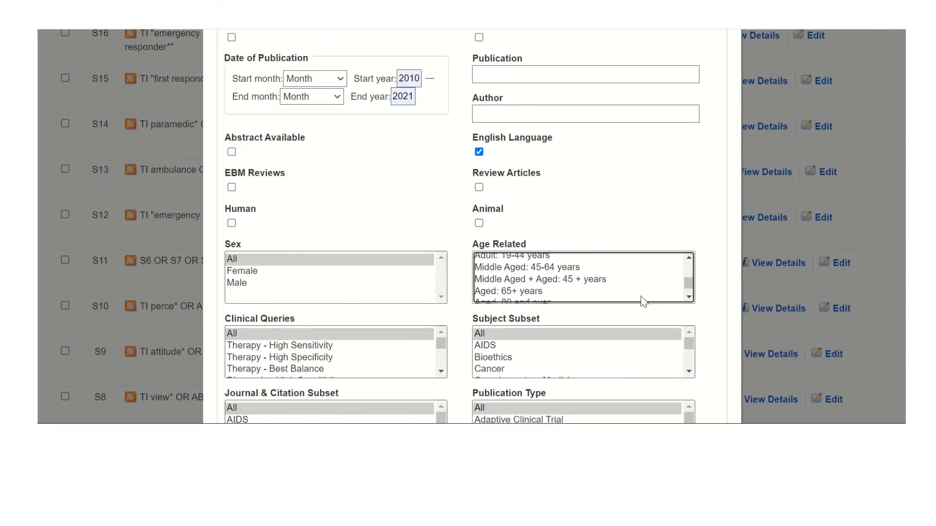
left_click(688, 296)
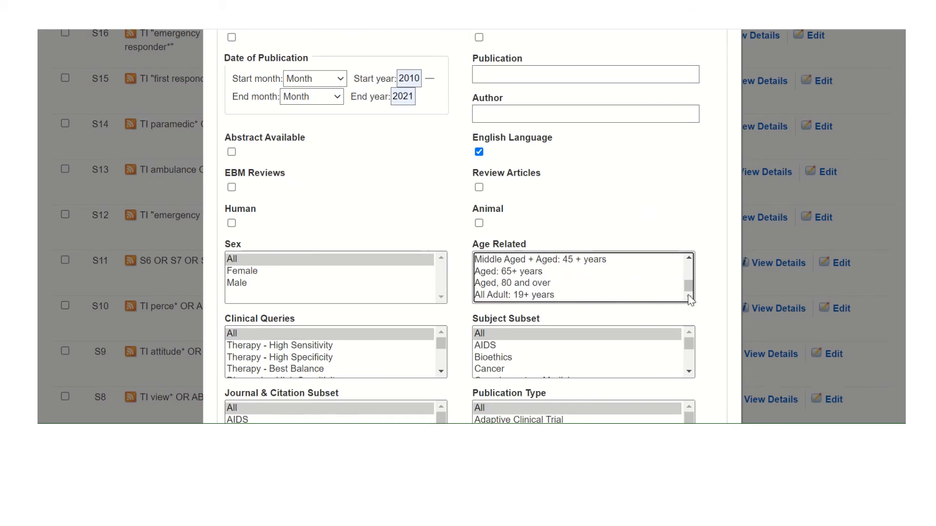
left_click(648, 299)
scroll(698, 236, "down", 1)
scroll(698, 236, "down", 4)
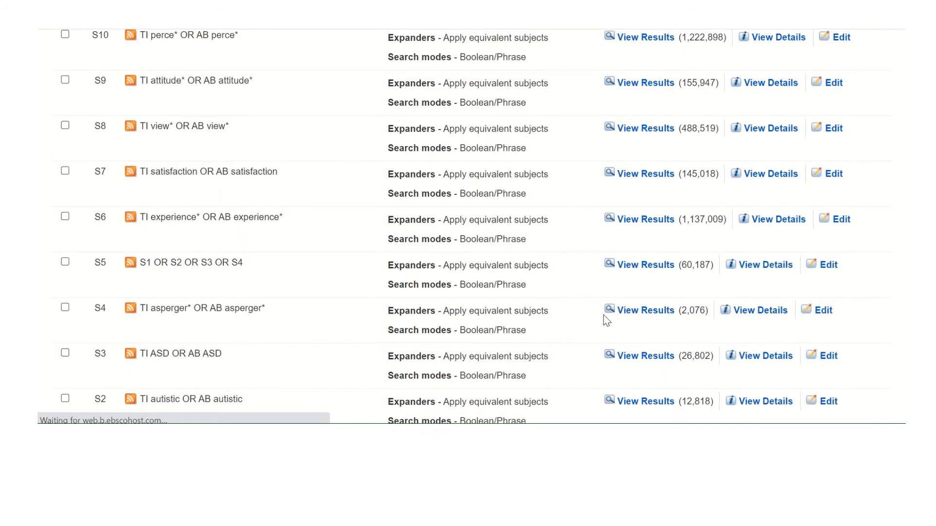
View the results of the limited S18 search and add the first two articles to the folder.
scroll(607, 320, "up", 10)
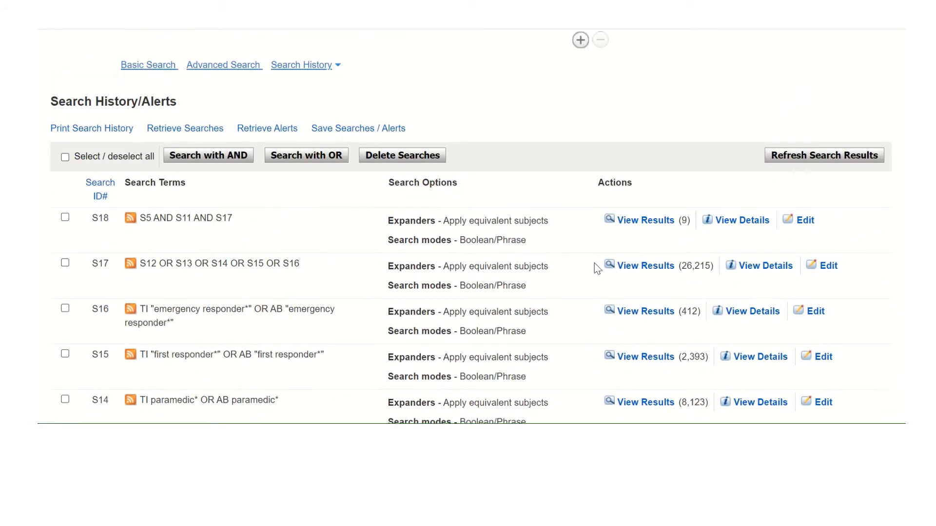
scroll(422, 229, "up", 4)
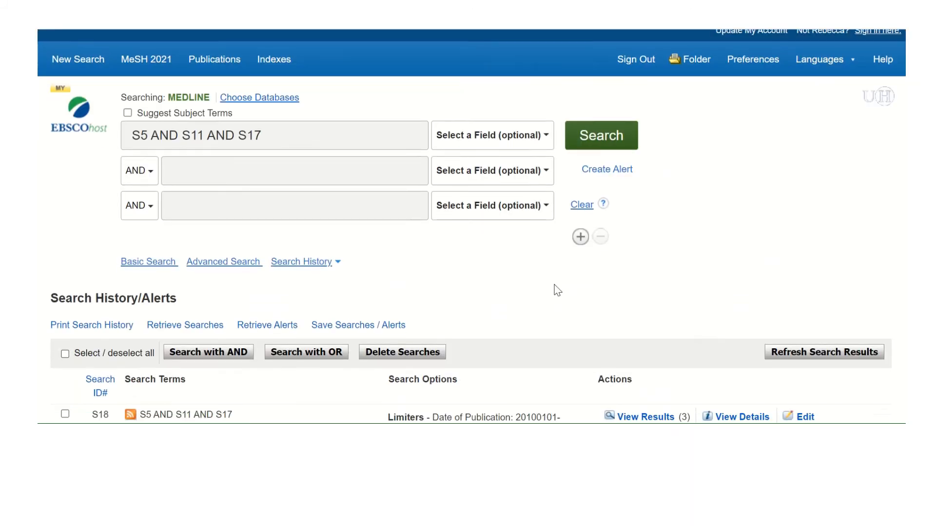
scroll(557, 290, "down", 4)
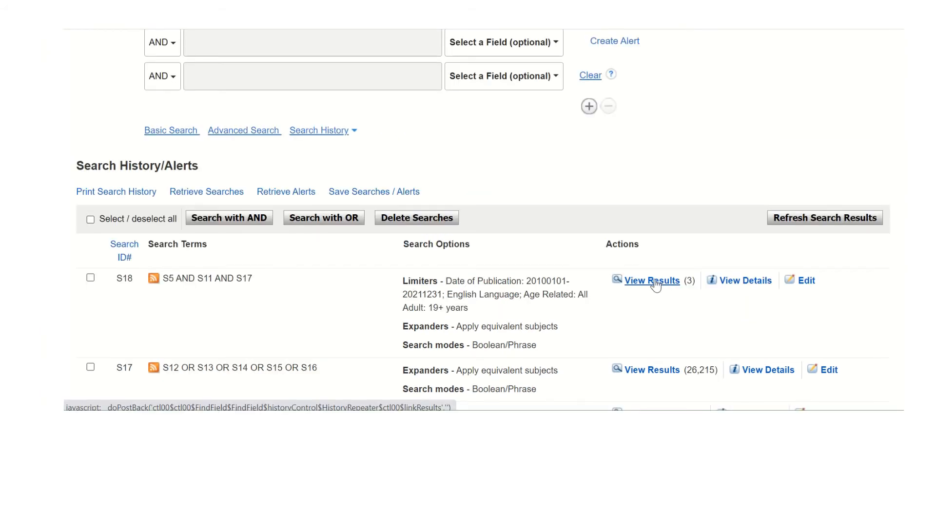
left_click(653, 282)
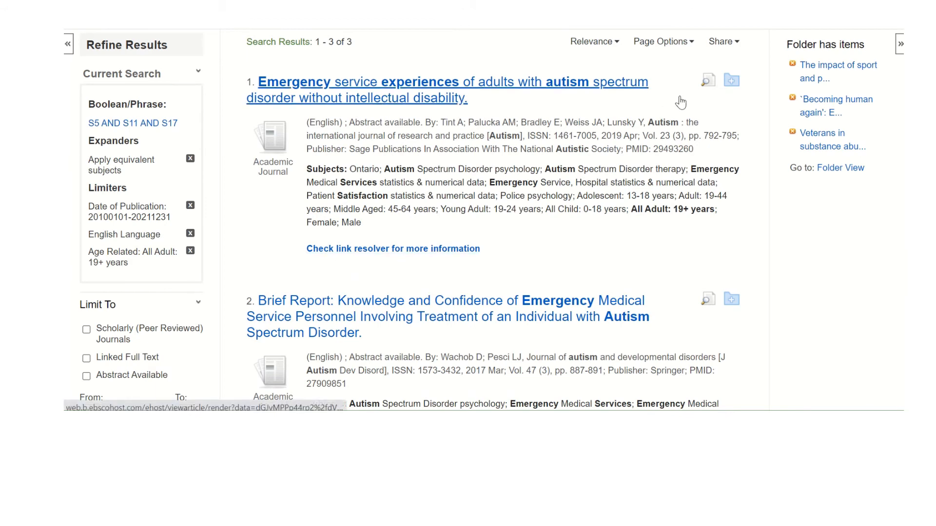
left_click(732, 80)
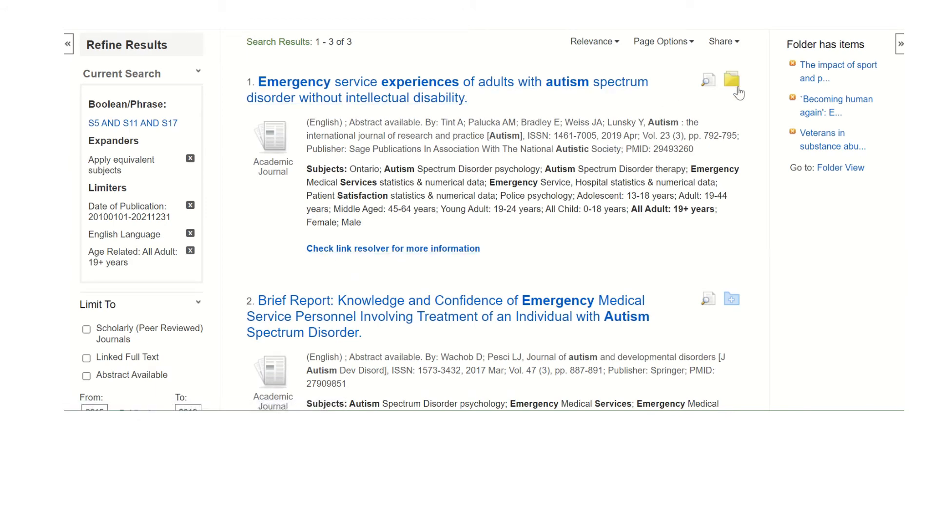
left_click(733, 301)
scroll(730, 261, "down", 3)
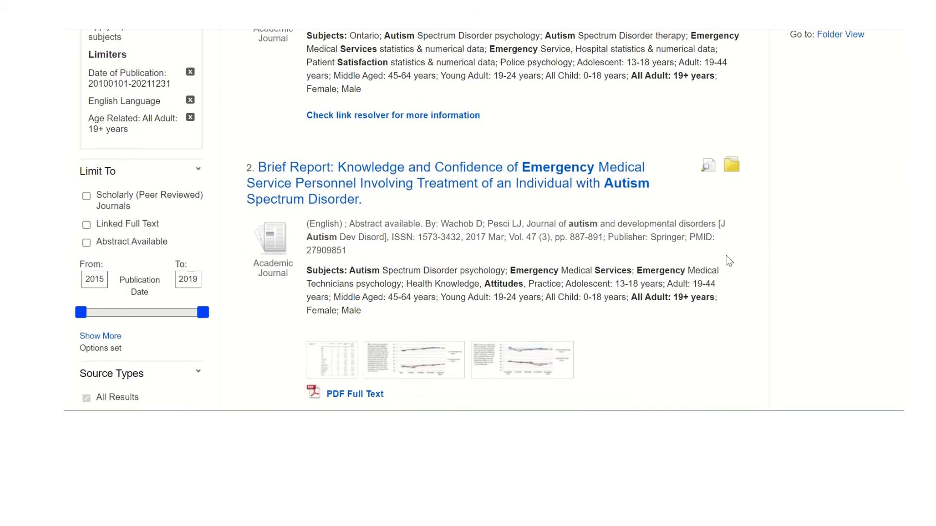
scroll(729, 261, "down", 3)
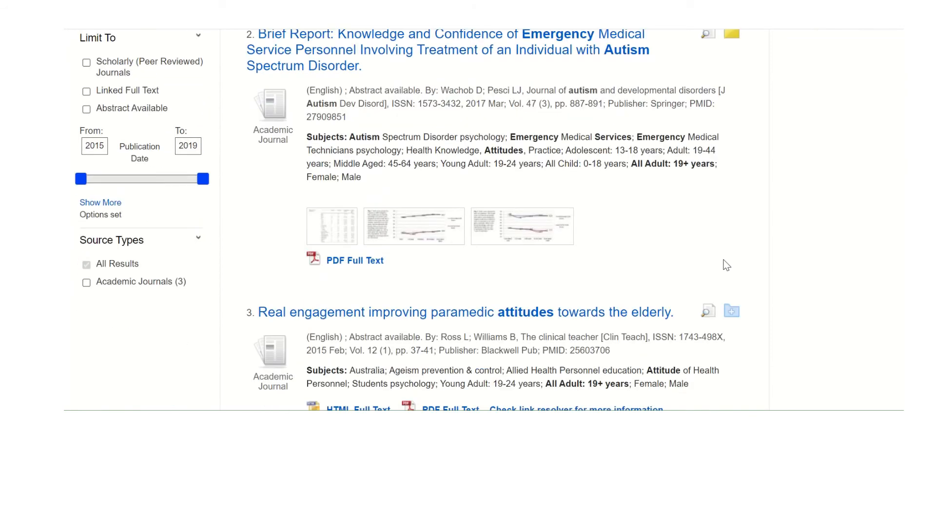
Open the personal folder and look over its saved articles.
scroll(738, 271, "up", 20)
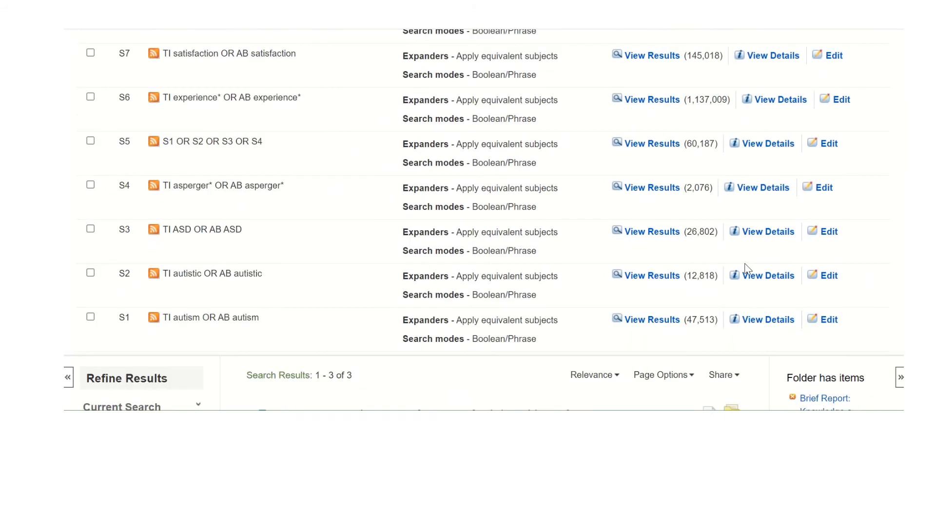
scroll(751, 260, "up", 8)
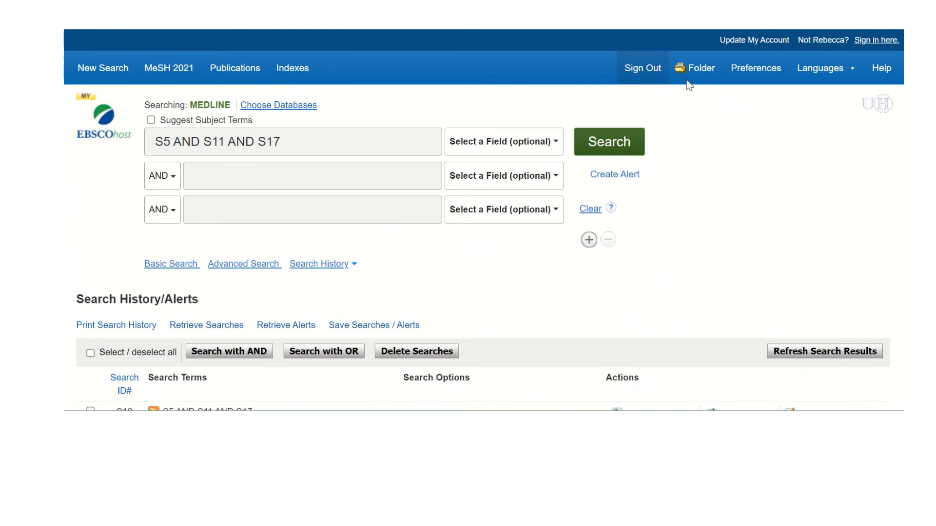
left_click(693, 75)
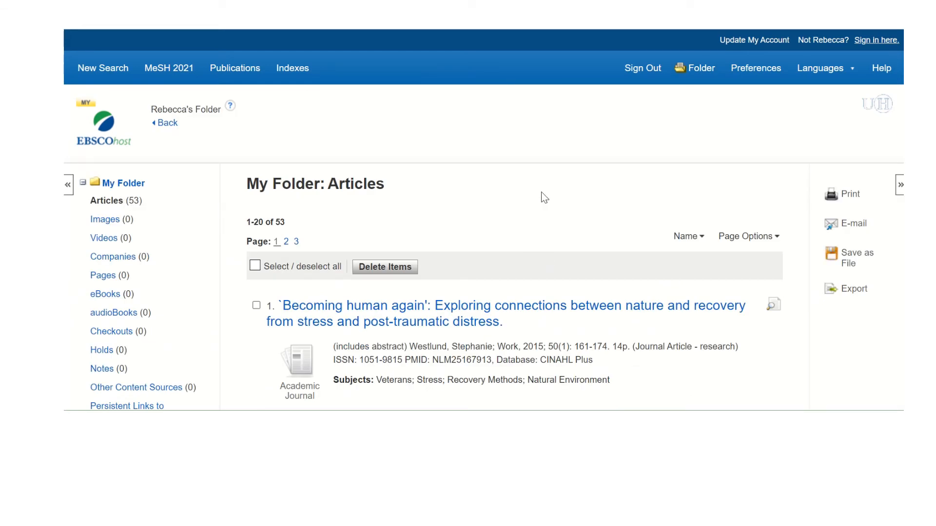
scroll(544, 197, "down", 2)
scroll(541, 180, "down", 4)
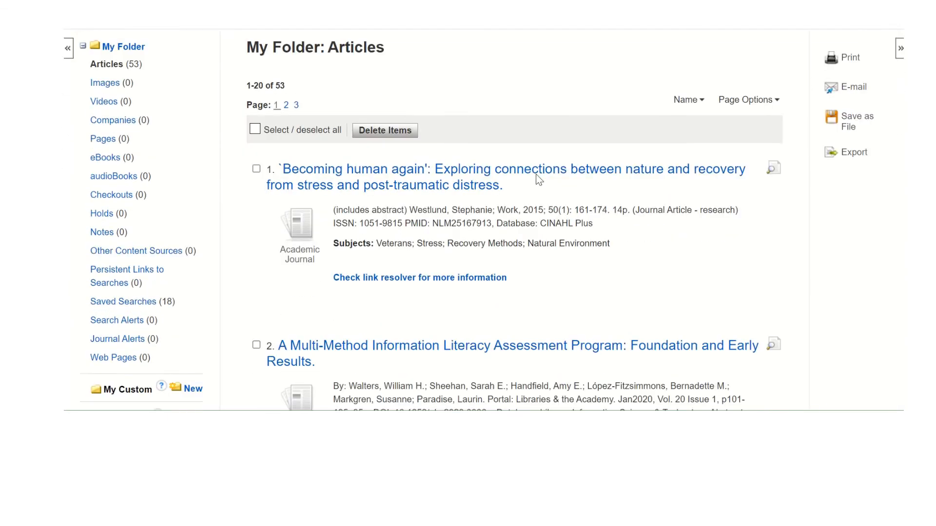
scroll(576, 196, "up", 6)
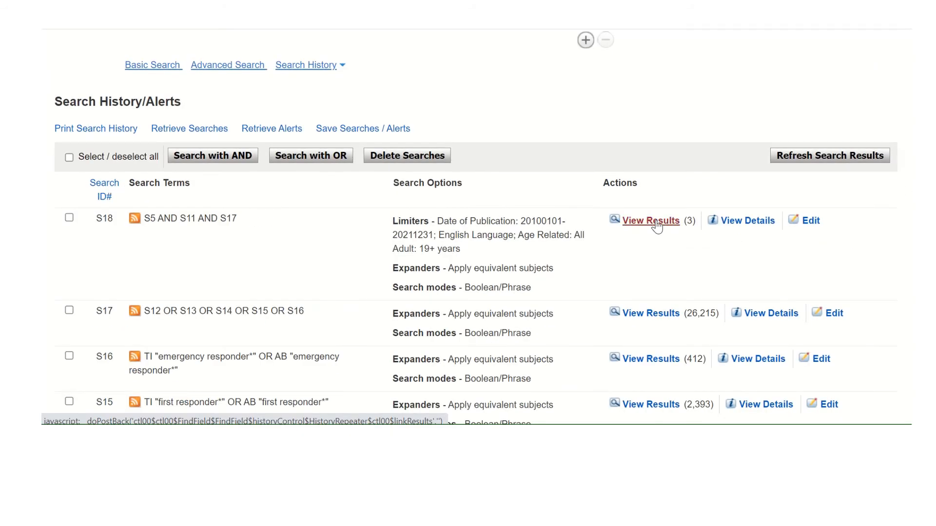
Reopen the S18 results and set their result format to Detailed.
left_click(653, 221)
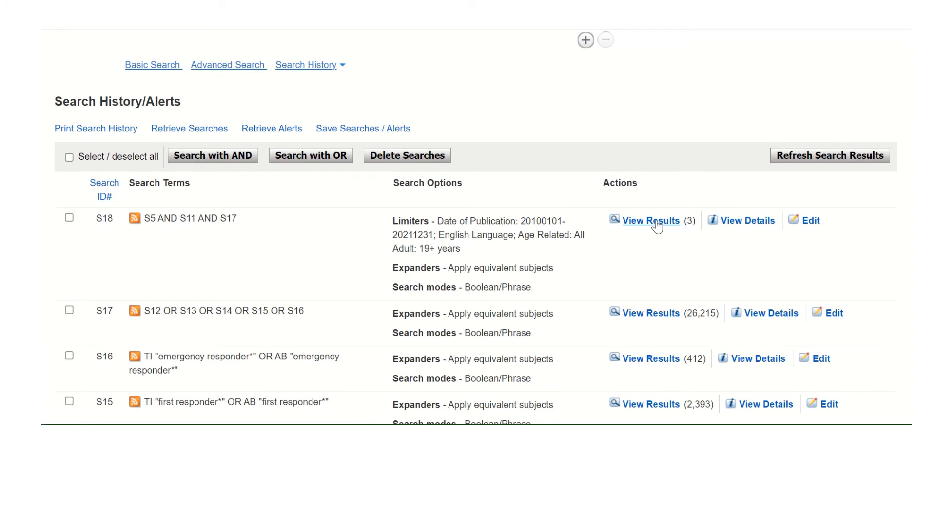
scroll(643, 192, "up", 1)
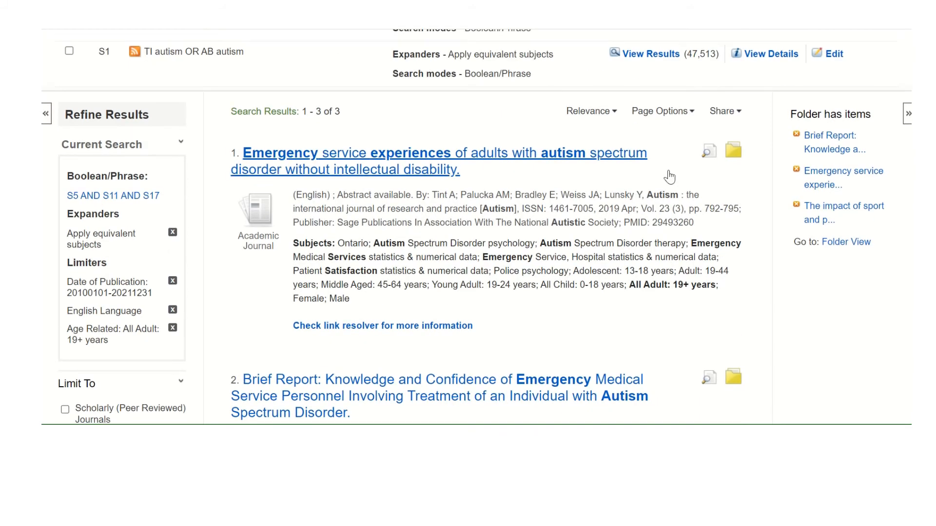
left_click(687, 117)
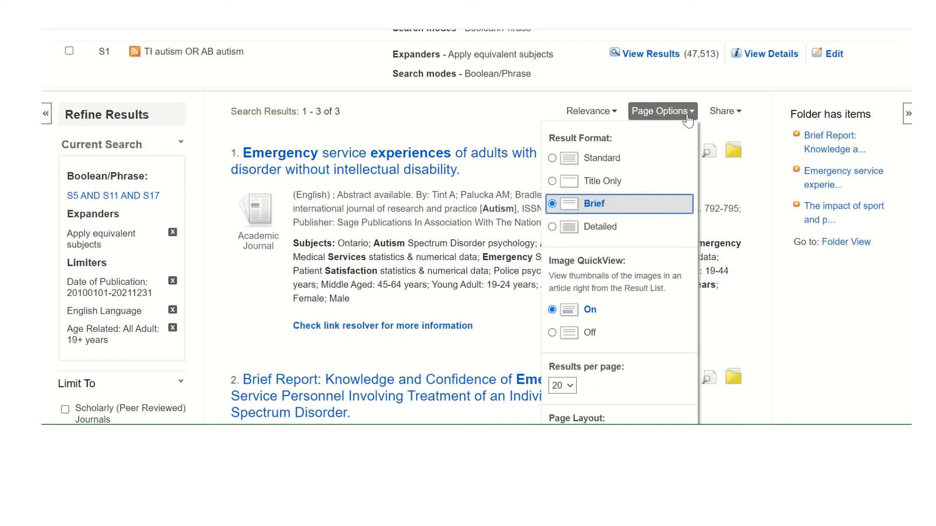
left_click(597, 229)
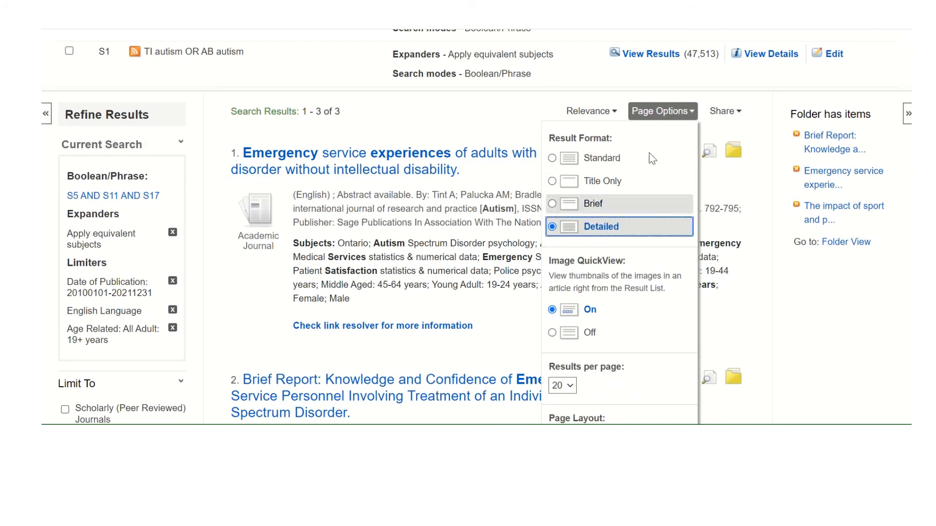
scroll(636, 209, "down", 3)
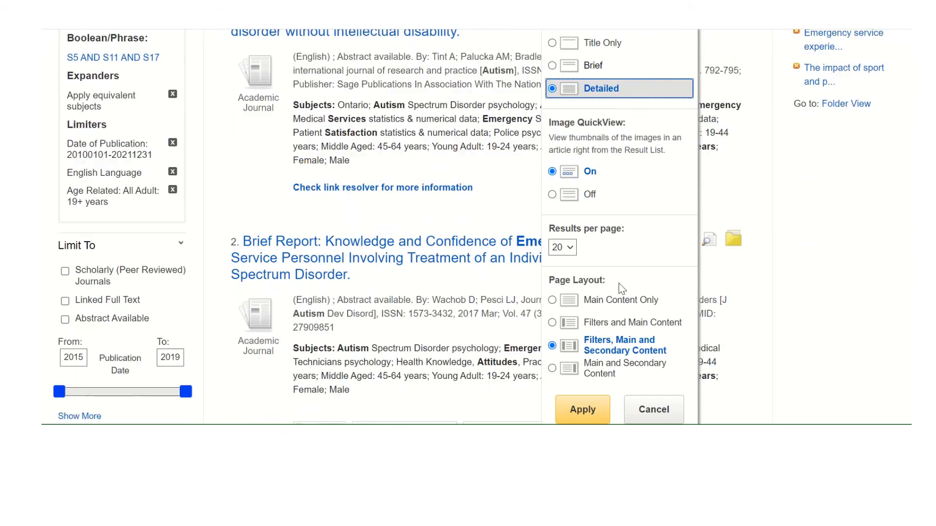
left_click(592, 408)
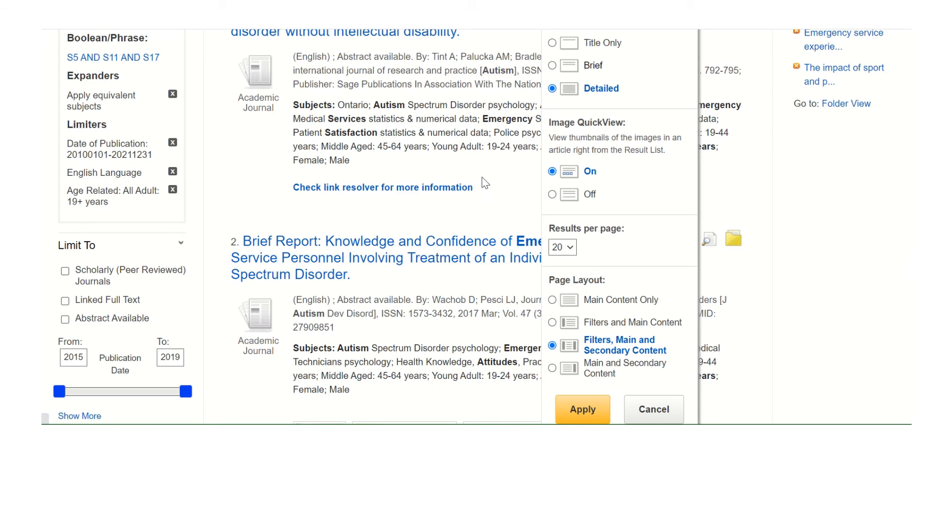
Review the first article's abstract in the results list and show the sharing options for the search.
scroll(539, 195, "down", 15)
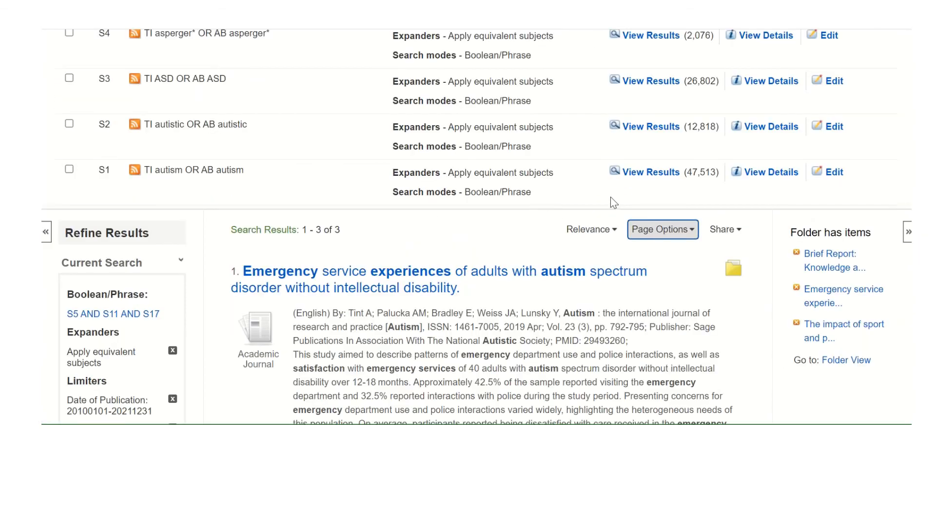
scroll(613, 203, "down", 3)
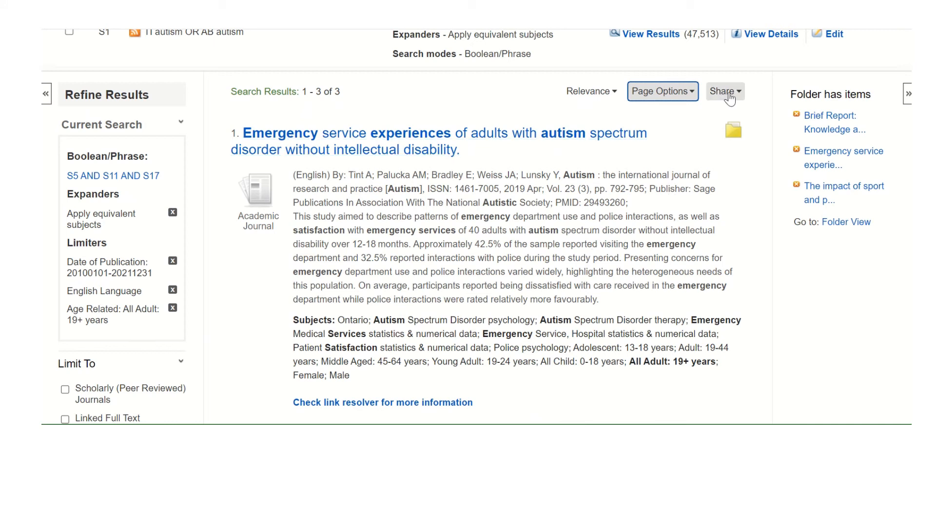
left_click(729, 97)
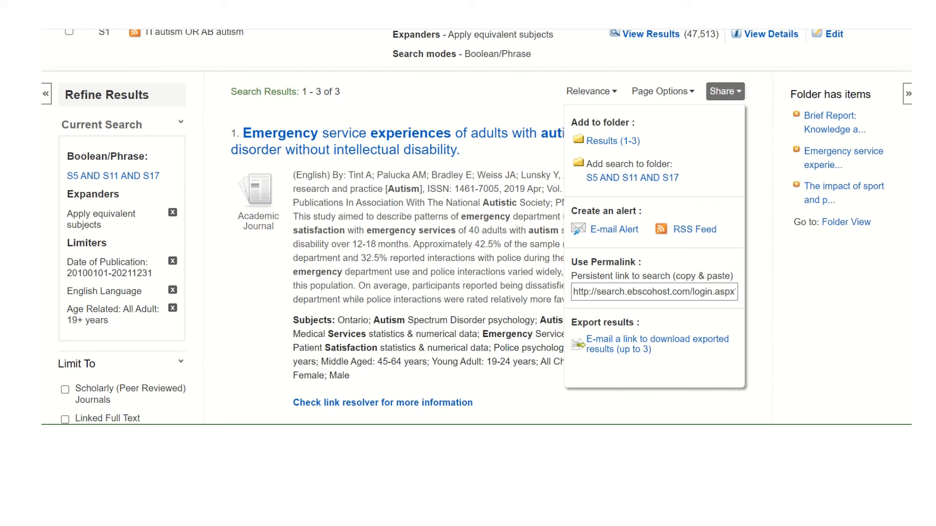
Save the search history as a permanent saved search named "paramedic experience" and continue to the folder.
scroll(416, 64, "up", 15)
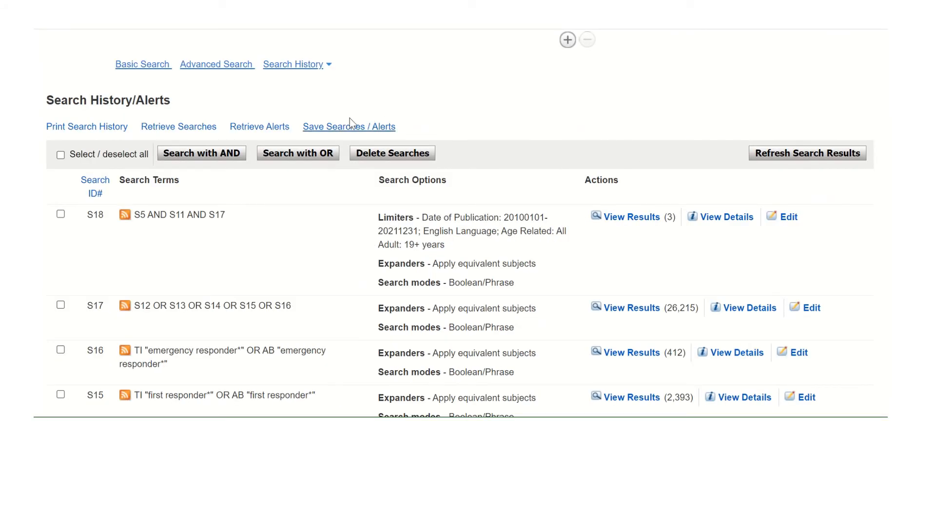
left_click(341, 129)
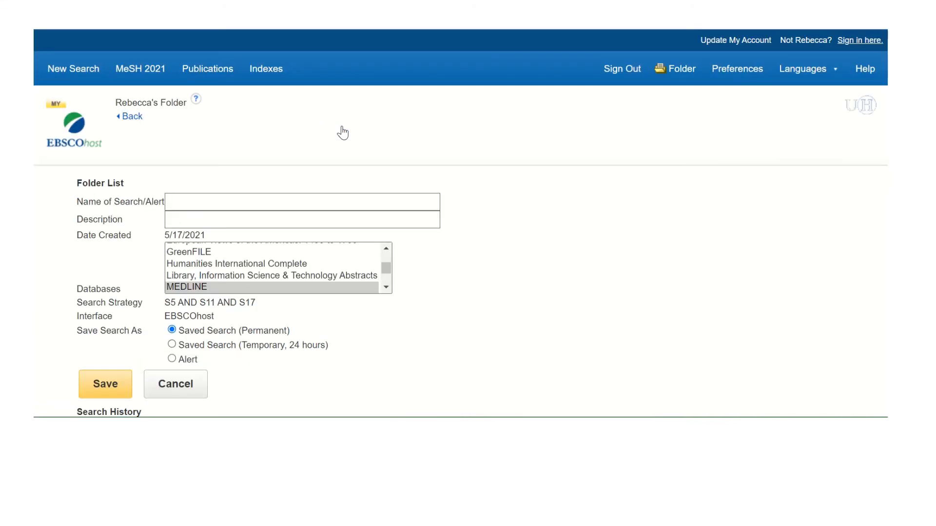
left_click(240, 201)
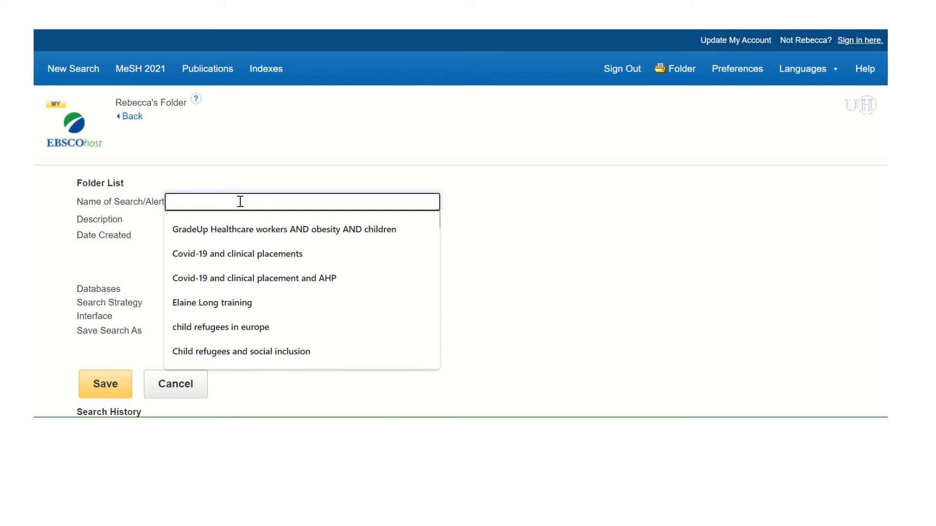
type("parademic")
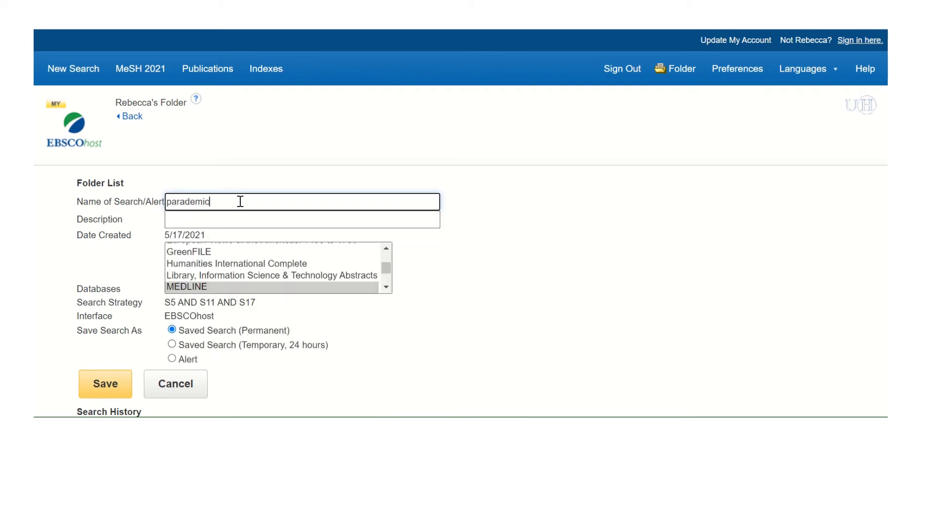
key("BackSpace")
key("BackSpace")
key("BackSpace")
type("medic experience")
left_click(81, 296)
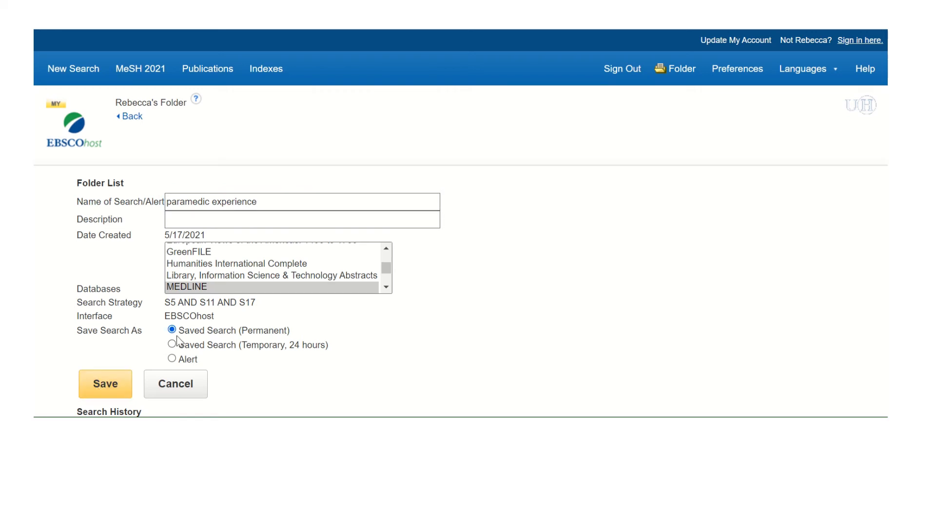
left_click(110, 387)
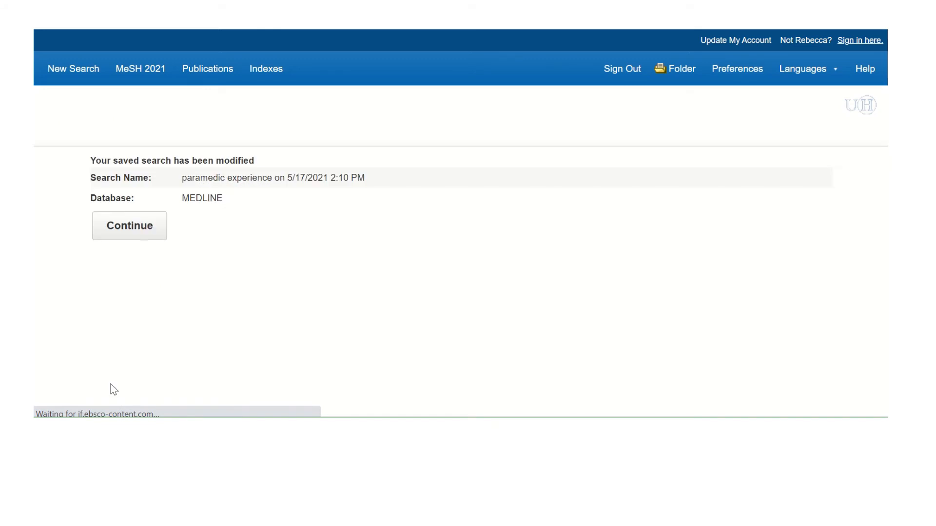
left_click(146, 228)
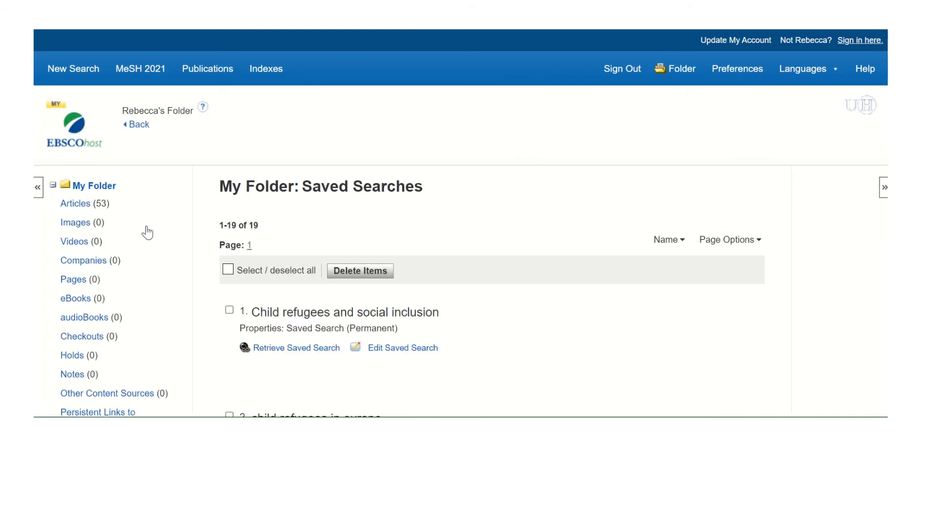
Look through the list of saved searches in the folder.
scroll(181, 237, "down", 4)
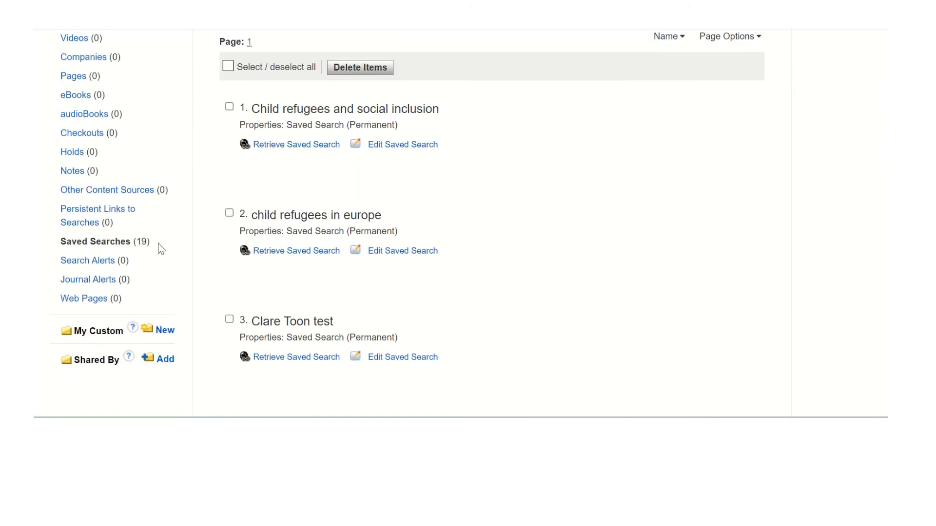
scroll(506, 238, "down", 12)
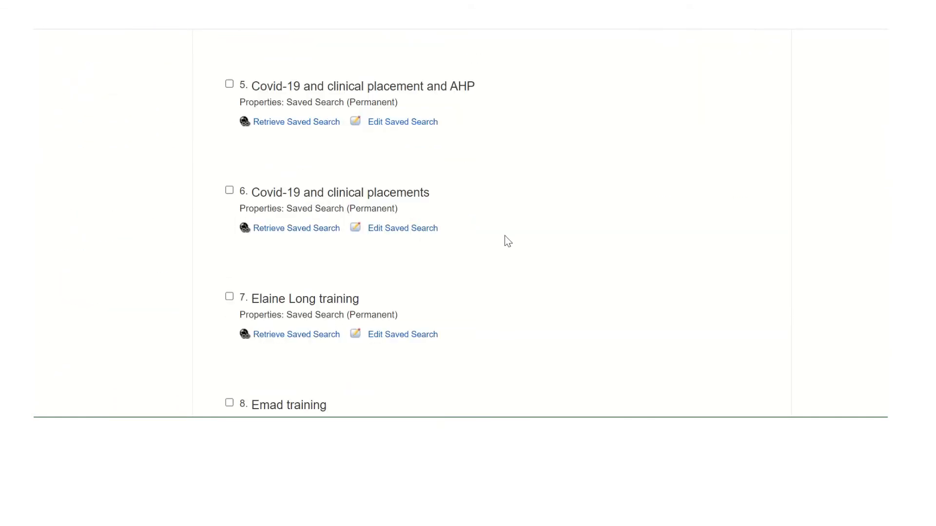
scroll(506, 243, "down", 10)
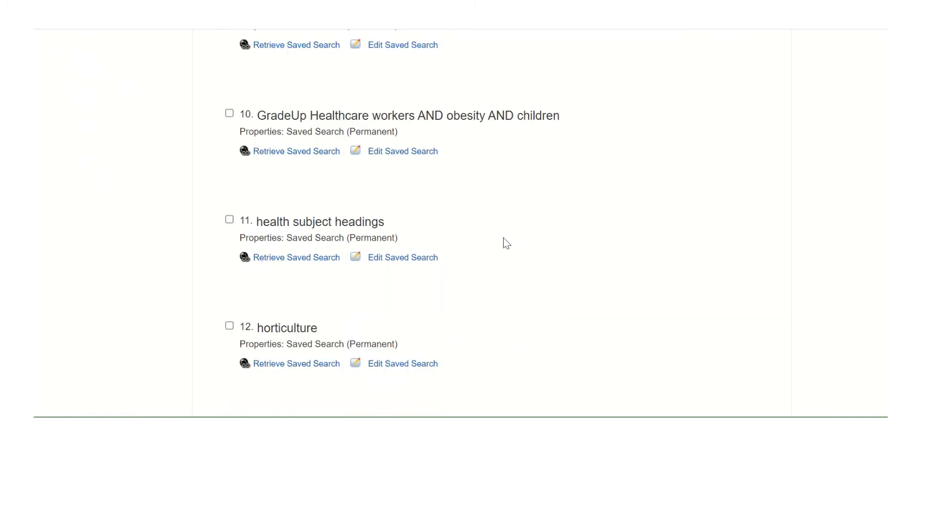
scroll(505, 246, "down", 4)
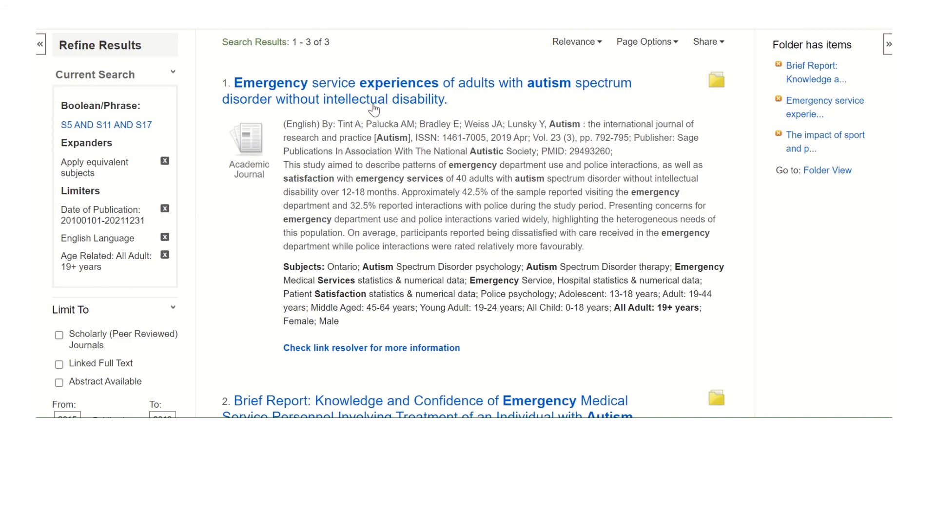
Follow the first result's link resolver to the SAGE Journals article page and download the article PDF.
left_click(383, 349)
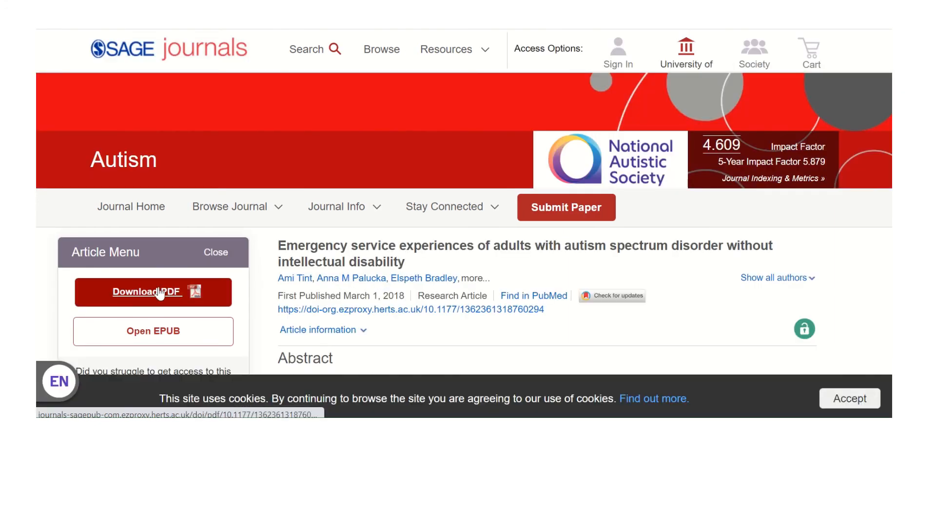
left_click(160, 292)
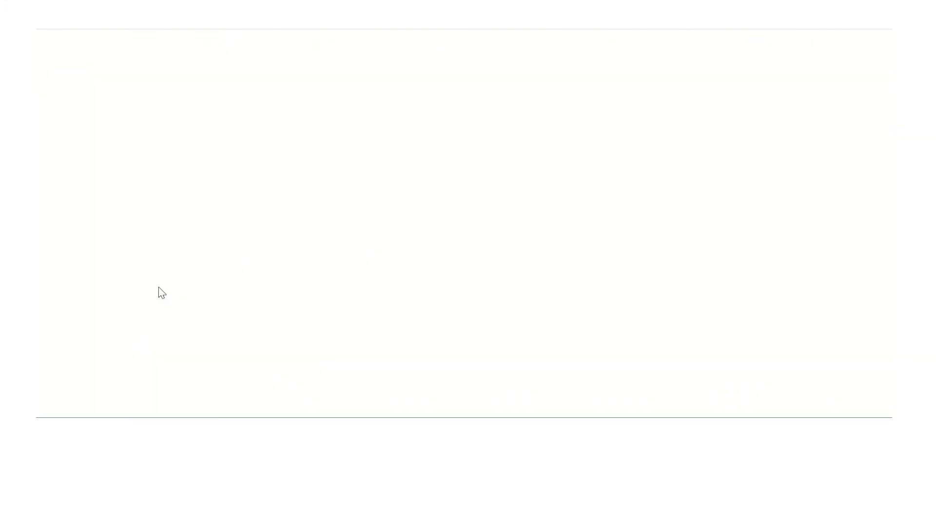